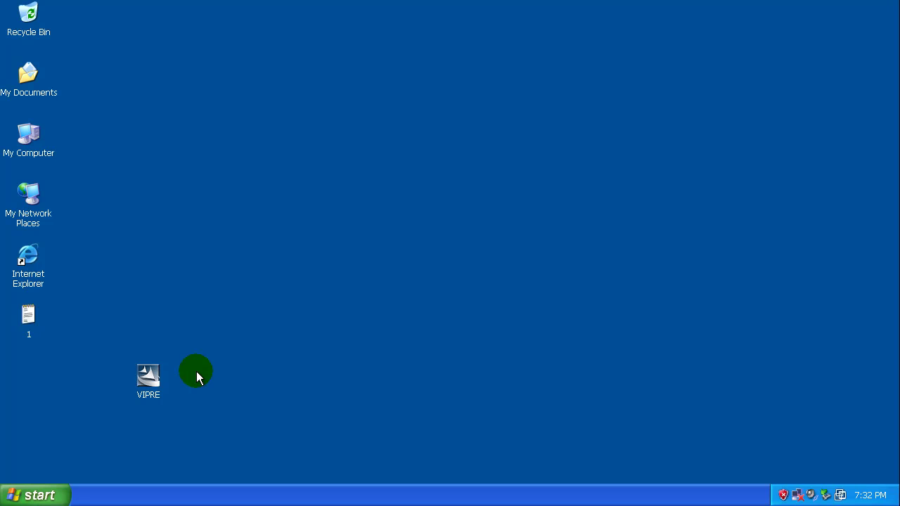
Launch the VIPRE installer from the desktop and accept the license agreement.
{"action": "left_click", "coordinate": [166, 381]}
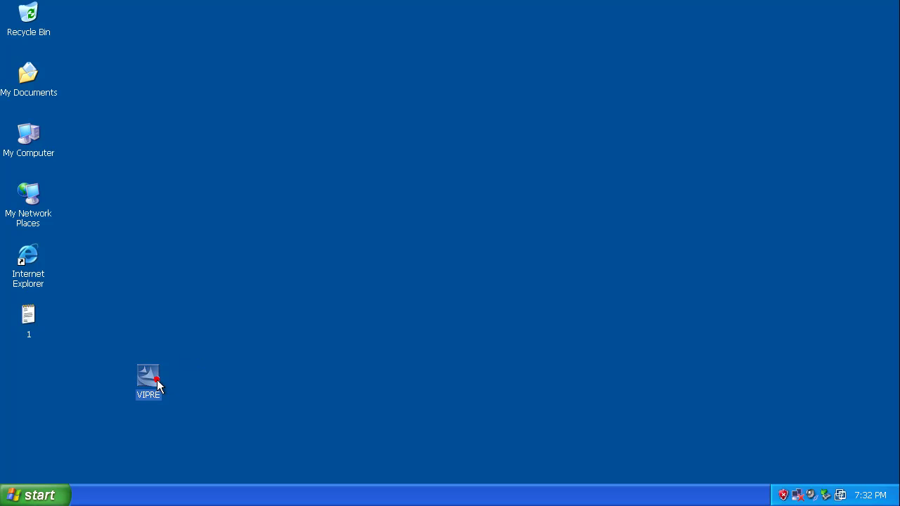
{"action": "left_click", "coordinate": [201, 362]}
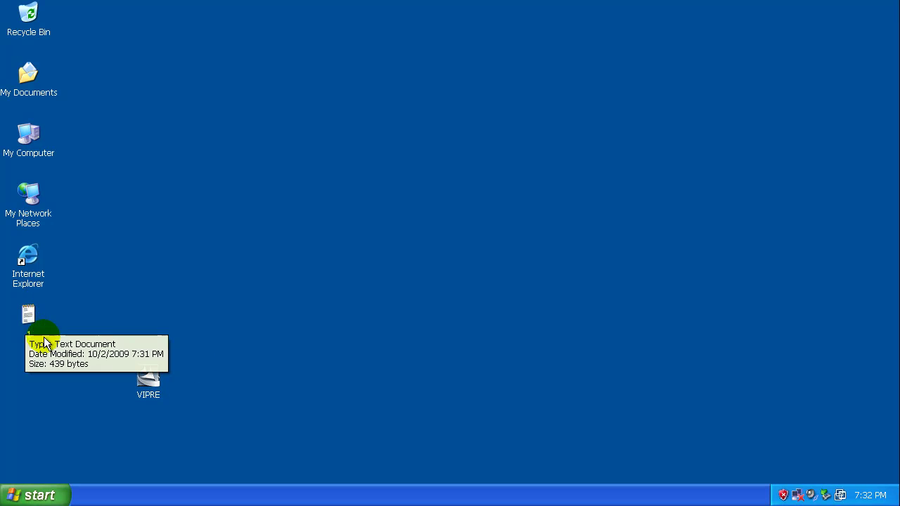
{"action": "double_click", "coordinate": [155, 378]}
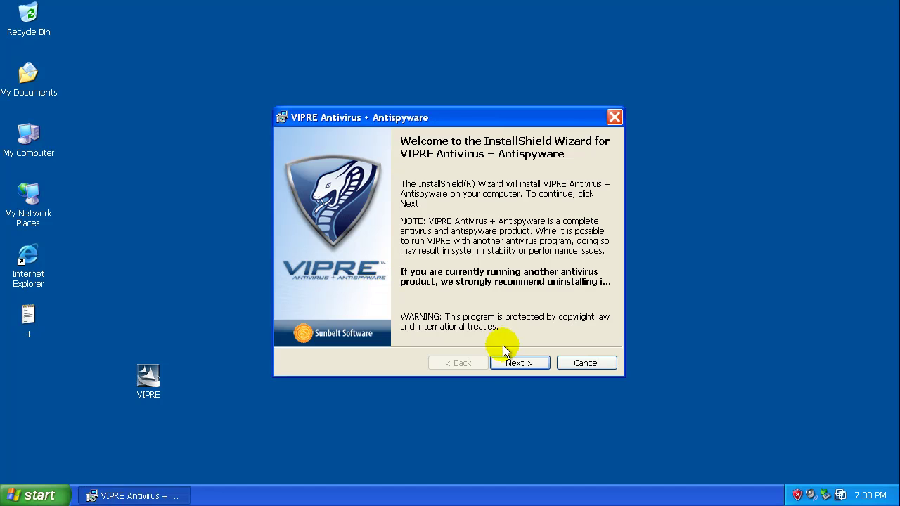
{"action": "left_click", "coordinate": [511, 363]}
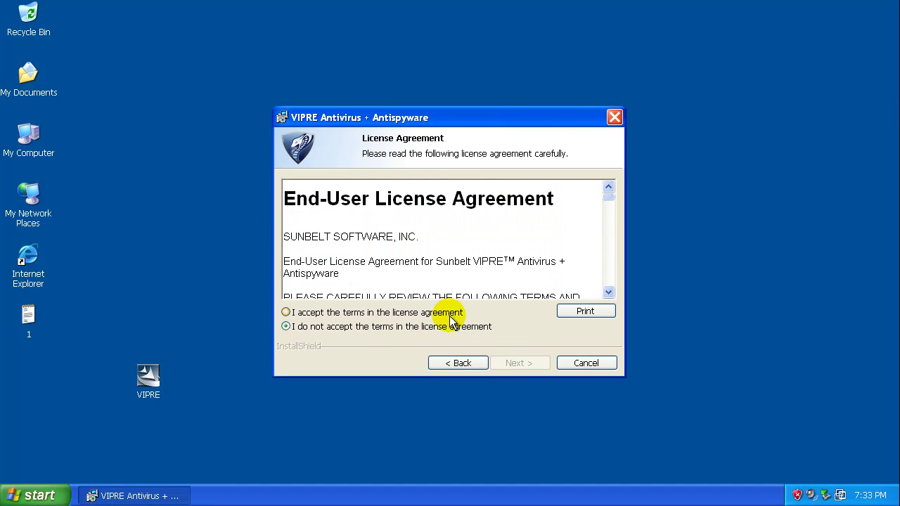
{"action": "left_click", "coordinate": [450, 314]}
{"action": "left_click", "coordinate": [528, 361]}
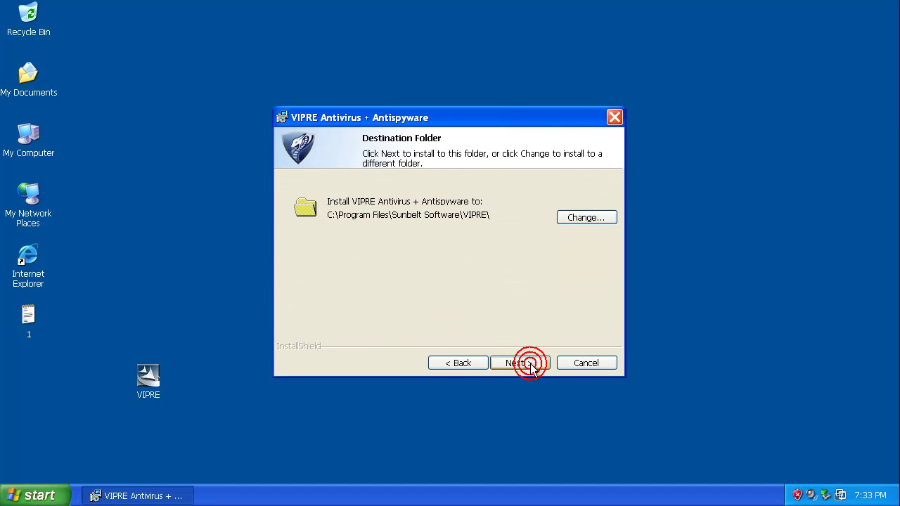
Start the installation with the default destination folder and a desktop shortcut but no readme, and dismiss the Windows update notification.
{"action": "left_click", "coordinate": [530, 364]}
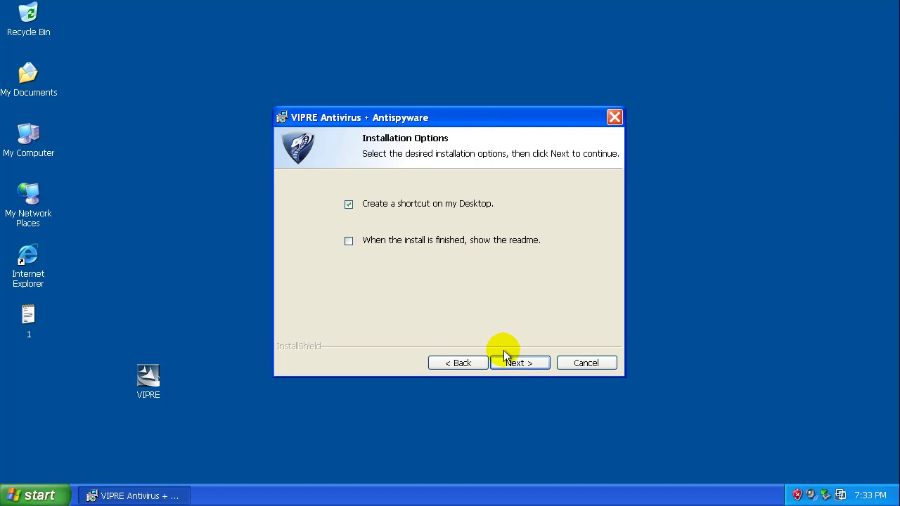
{"action": "left_click", "coordinate": [518, 364]}
{"action": "left_click", "coordinate": [518, 364]}
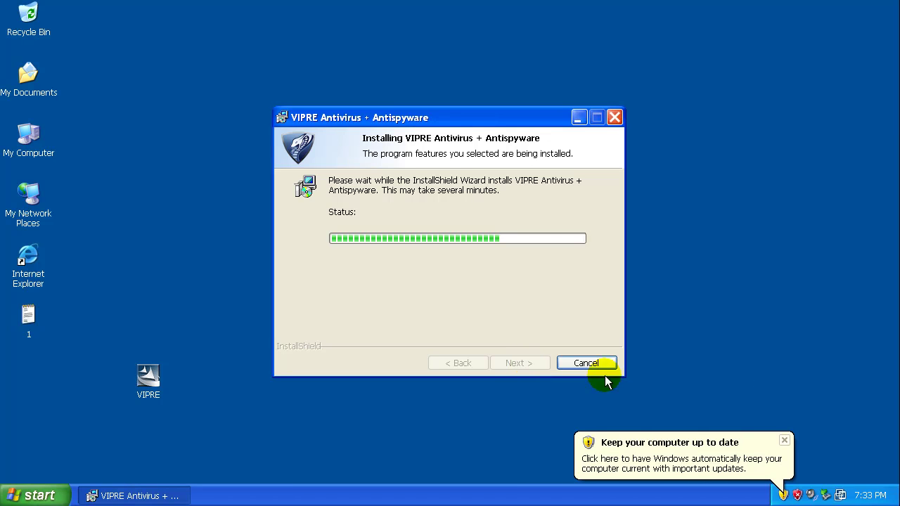
{"action": "left_click", "coordinate": [784, 437]}
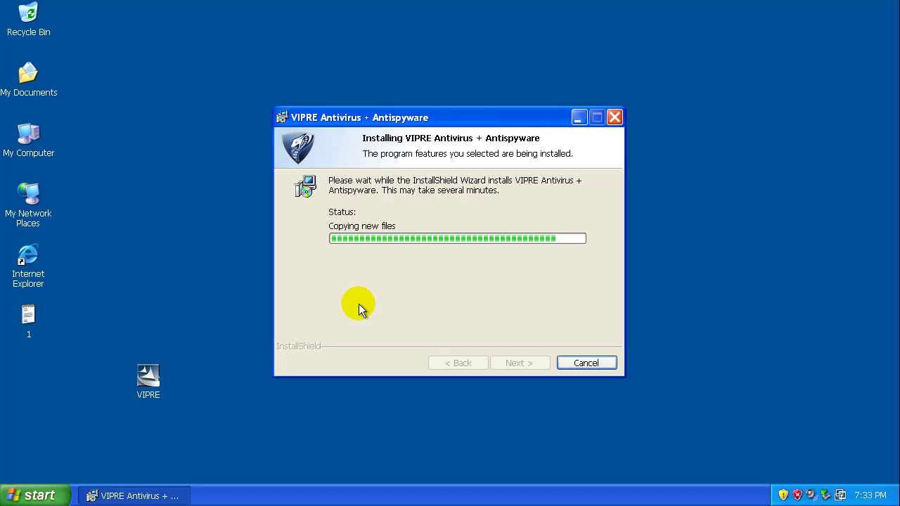
Check the VIPRE installer file's size in its properties, then close them without changes.
{"action": "left_click", "coordinate": [148, 379]}
{"action": "right_click", "coordinate": [152, 382]}
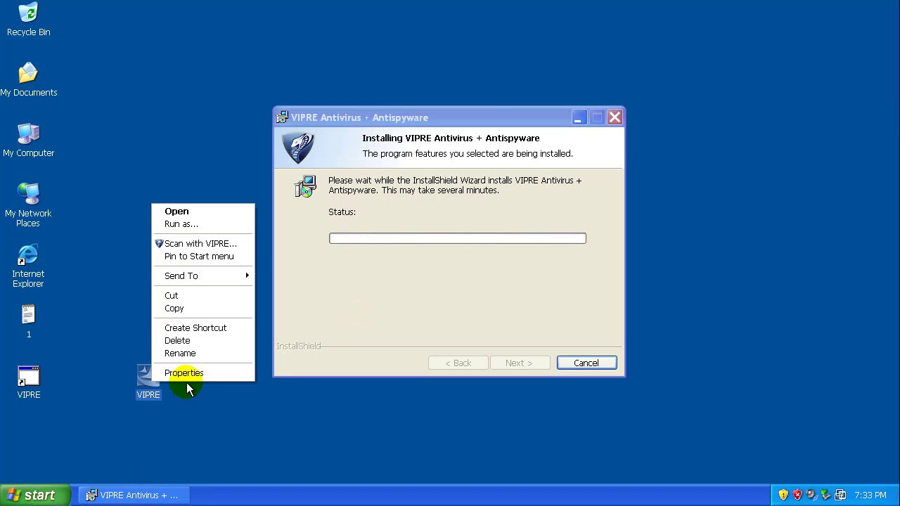
{"action": "left_click", "coordinate": [199, 371]}
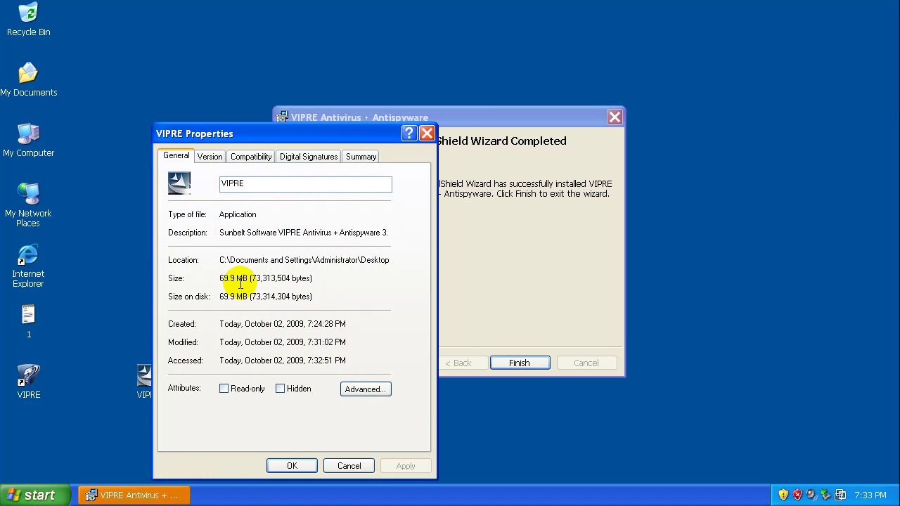
{"action": "left_click", "coordinate": [348, 466]}
{"action": "left_click", "coordinate": [518, 282]}
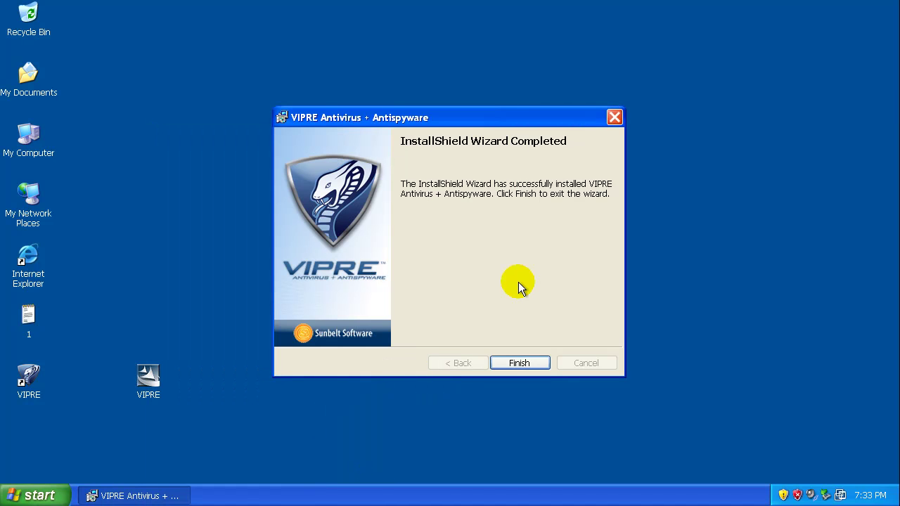
Finish the VIPRE installation wizard and restart the computer immediately.
{"action": "left_click", "coordinate": [517, 363]}
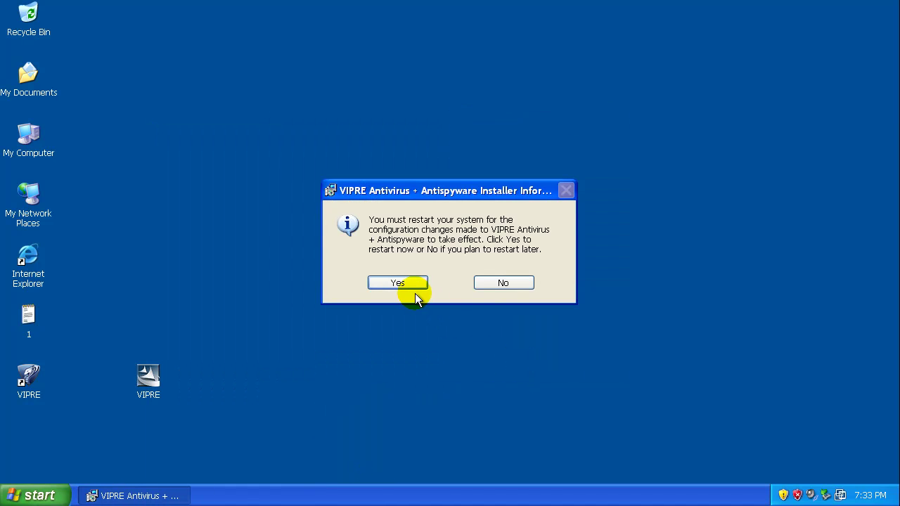
{"action": "left_click", "coordinate": [414, 285]}
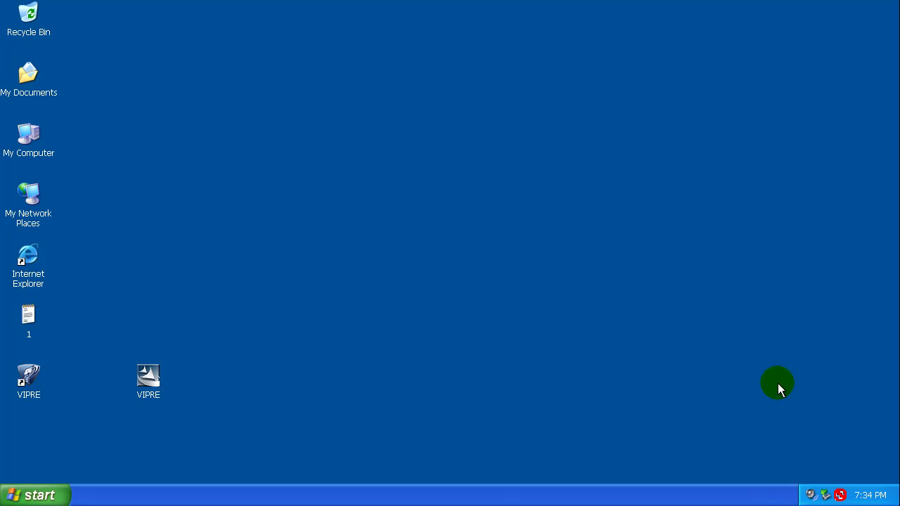
Move the VIPRE installer icon directly below the VIPRE shortcut on the desktop.
{"action": "left_click_drag", "start_coordinate": [147, 377], "coordinate": [28, 432]}
{"action": "left_click", "coordinate": [88, 414]}
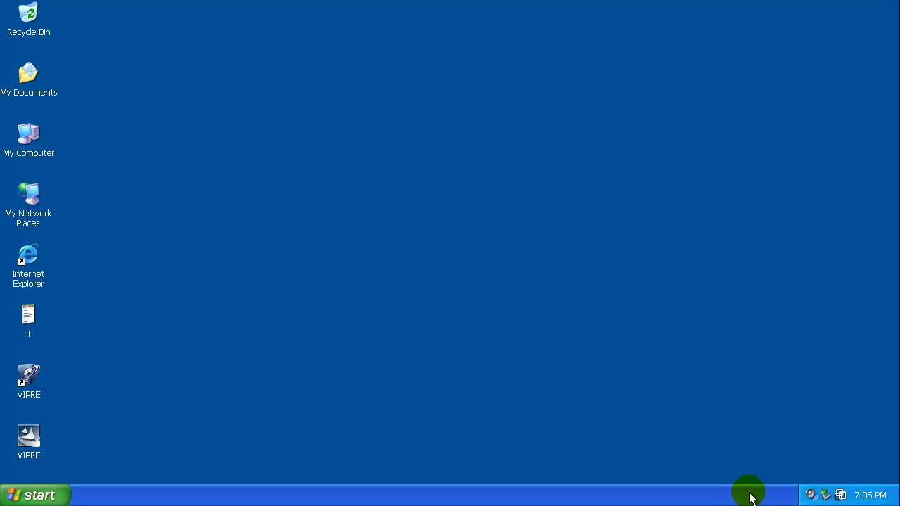
{"action": "left_click", "coordinate": [799, 430]}
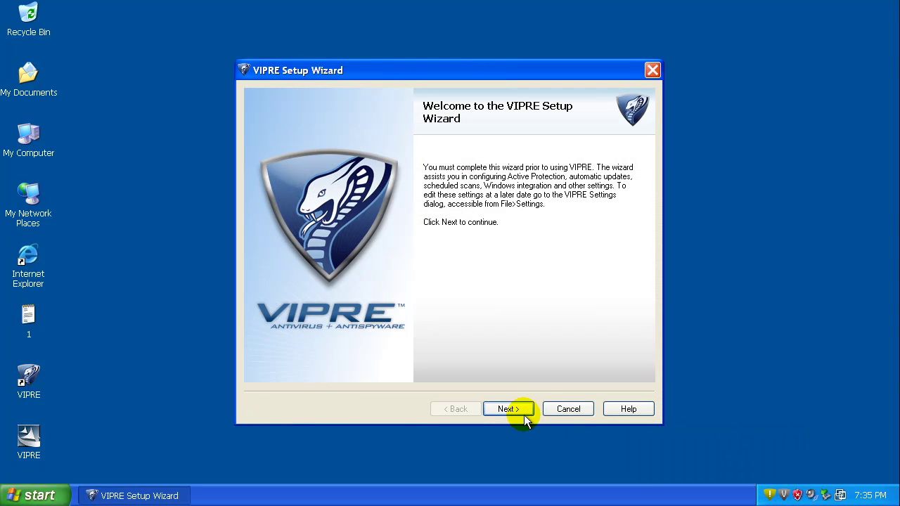
Update the risk definitions in the setup wizard without using a proxy, keeping automatic update checks every 2 hours.
{"action": "left_click", "coordinate": [529, 410]}
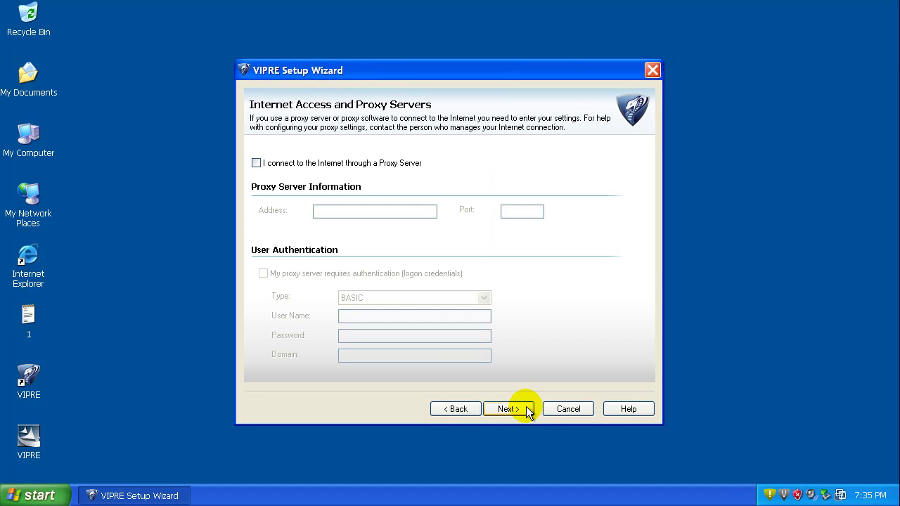
{"action": "left_click", "coordinate": [518, 411]}
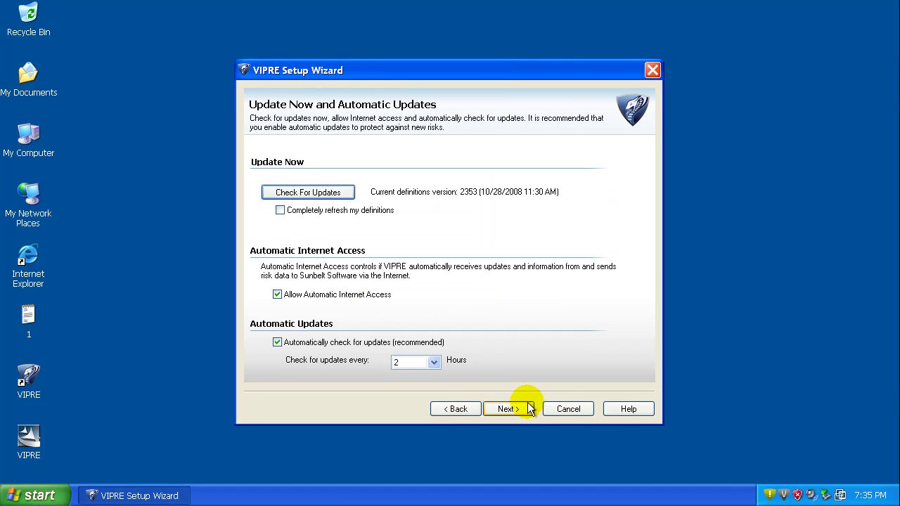
{"action": "left_click", "coordinate": [330, 193]}
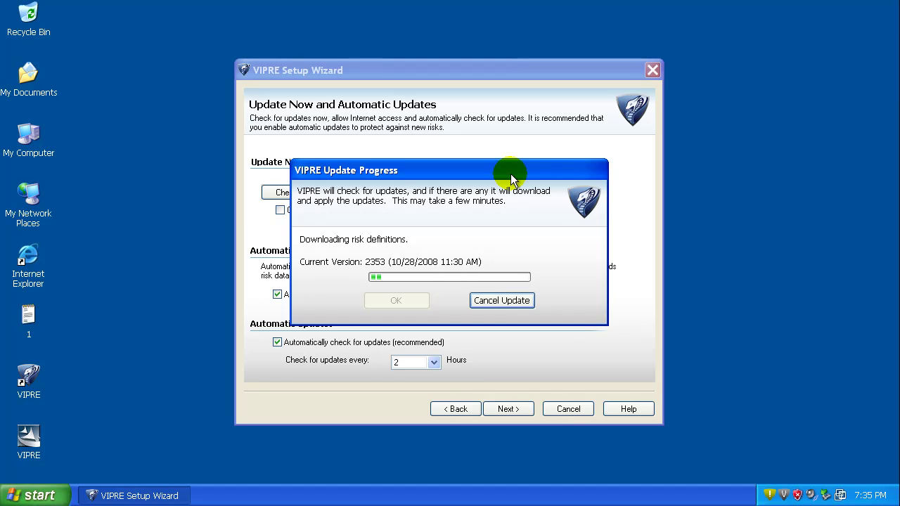
{"action": "mouse_move", "coordinate": [513, 175]}
{"action": "left_mouse_down"}
{"action": "mouse_move", "coordinate": [562, 334]}
{"action": "mouse_move", "coordinate": [525, 366]}
{"action": "mouse_move", "coordinate": [555, 181]}
{"action": "mouse_move", "coordinate": [502, 181]}
{"action": "left_mouse_up"}
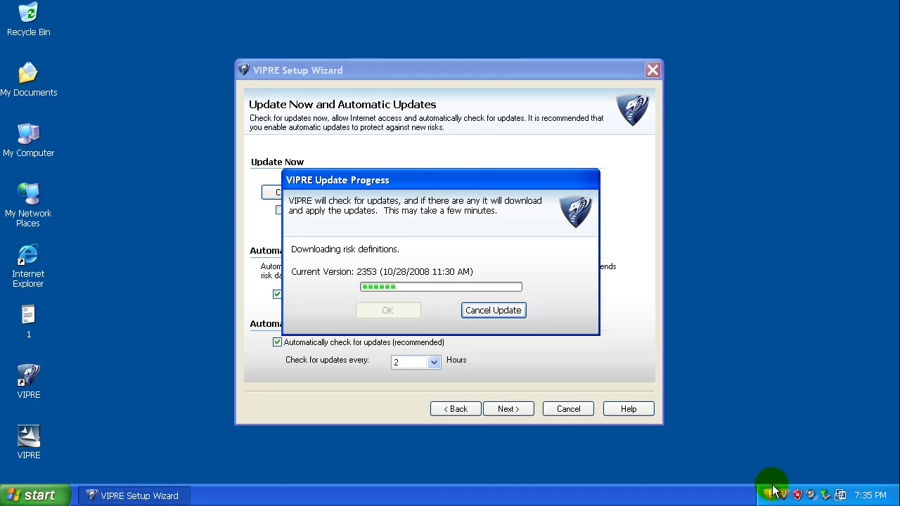
{"action": "left_click", "coordinate": [622, 358]}
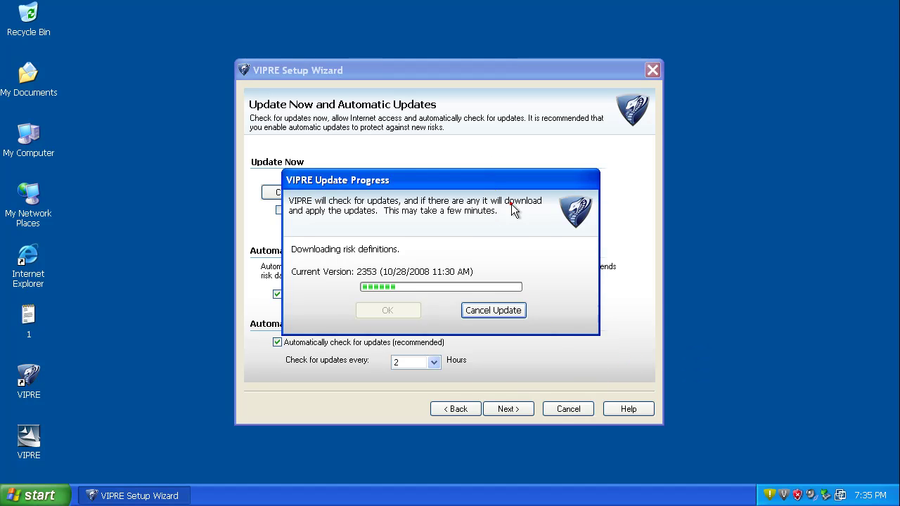
{"action": "mouse_move", "coordinate": [501, 187]}
{"action": "left_mouse_down"}
{"action": "mouse_move", "coordinate": [510, 201]}
{"action": "mouse_move", "coordinate": [485, 74]}
{"action": "mouse_move", "coordinate": [501, 193]}
{"action": "mouse_move", "coordinate": [500, 182]}
{"action": "left_mouse_up"}
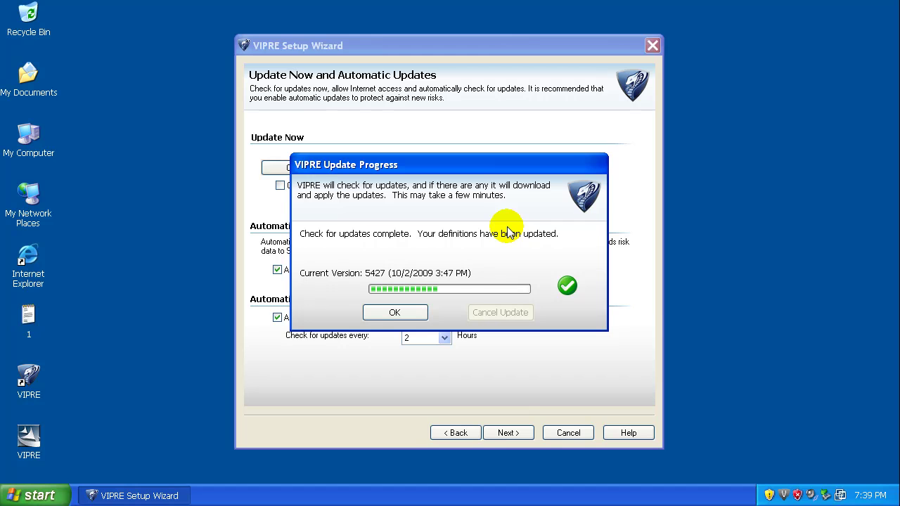
{"action": "left_click", "coordinate": [399, 314]}
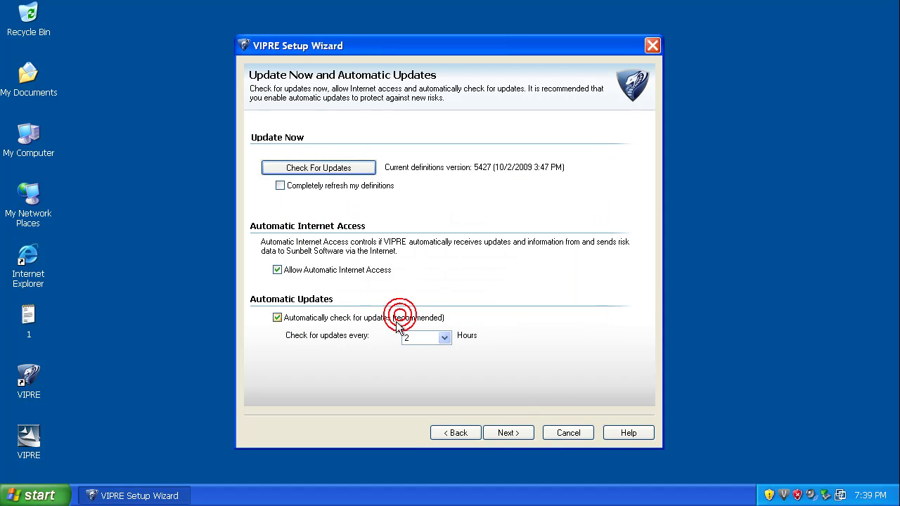
{"action": "left_click", "coordinate": [516, 431]}
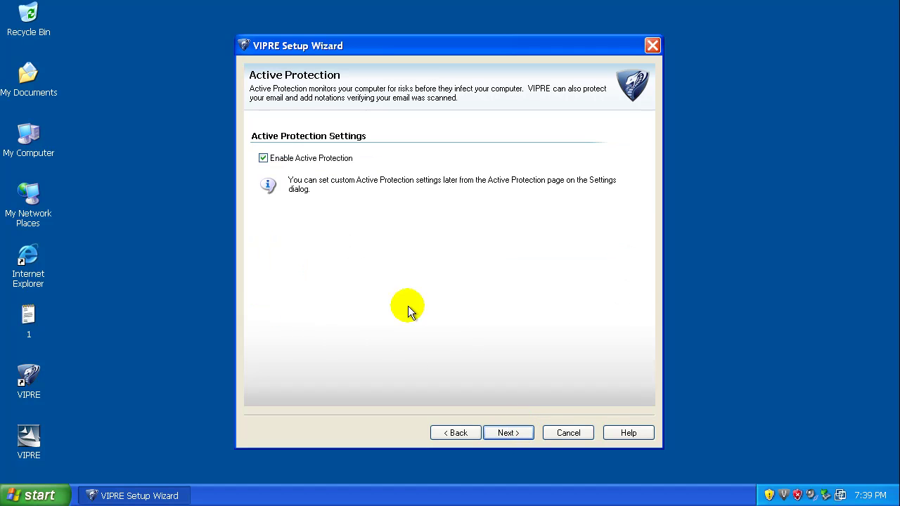
Enable Active Protection and accept email protection for Outlook Express or Windows Mail and other email programs.
{"action": "left_click", "coordinate": [515, 432]}
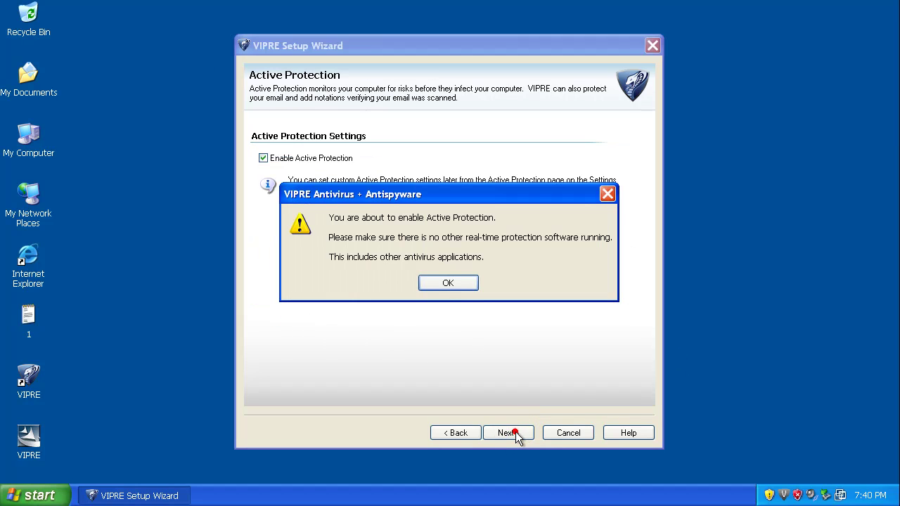
{"action": "left_click", "coordinate": [449, 284]}
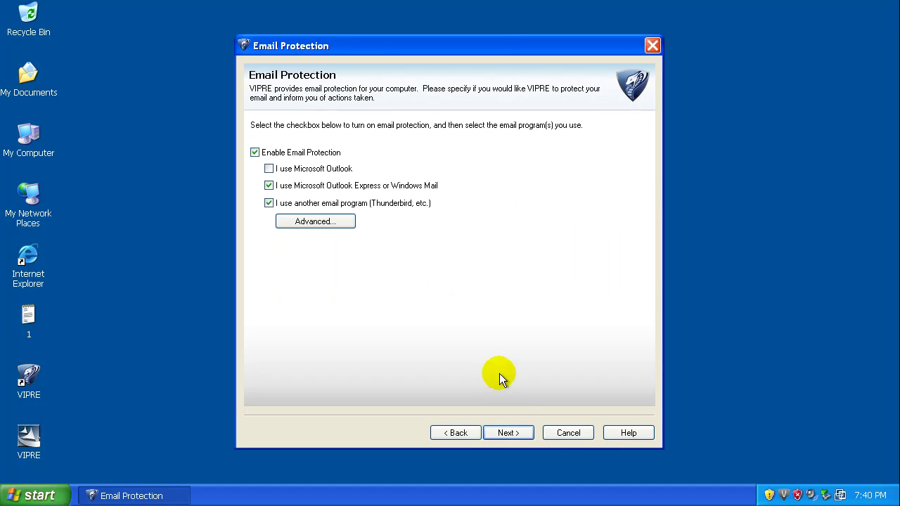
{"action": "left_click", "coordinate": [515, 433]}
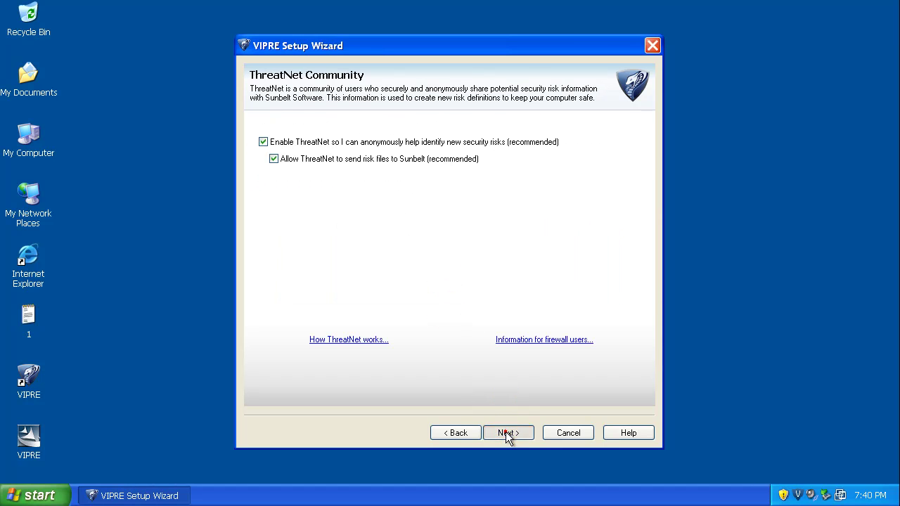
Accept ThreatNet participation with risk file sending, and integrate VIPRE into Windows Security Center.
{"action": "left_click", "coordinate": [506, 433]}
{"action": "left_click", "coordinate": [506, 432]}
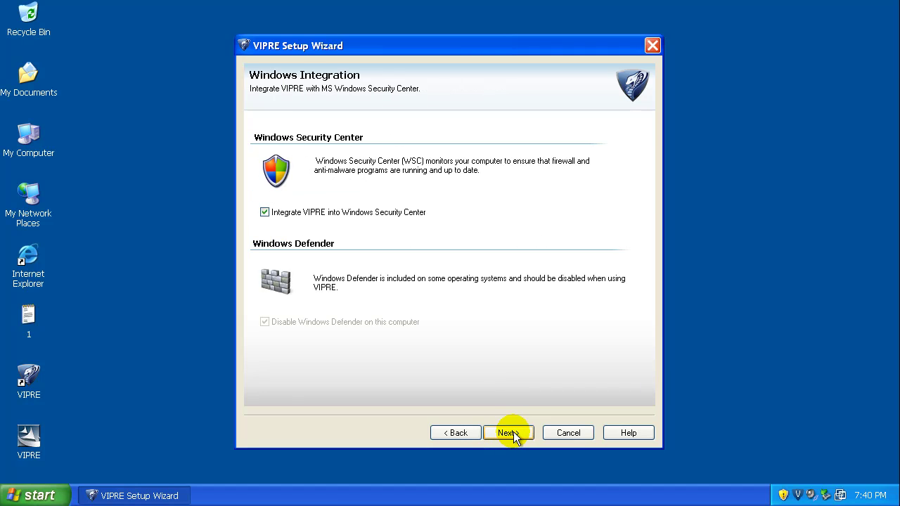
{"action": "left_click", "coordinate": [513, 432]}
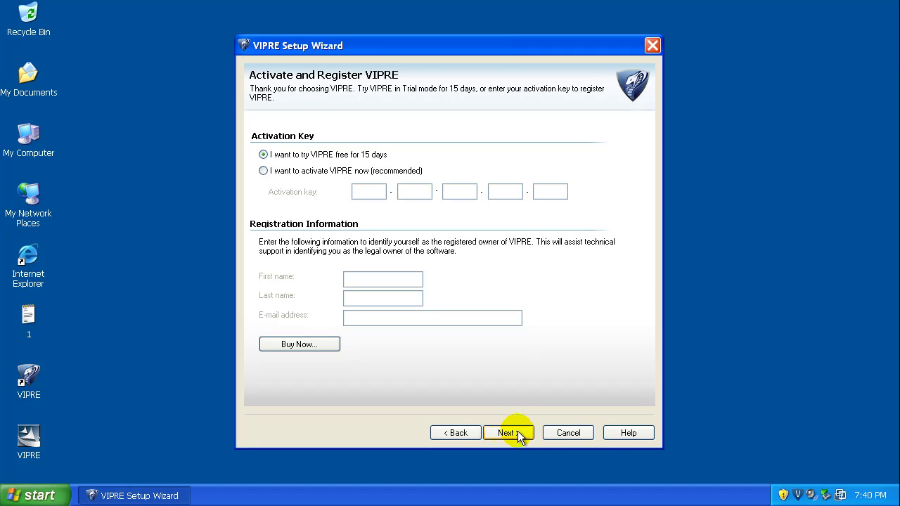
Choose the free 15-day trial and finish the setup wizard without viewing the demonstration.
{"action": "left_click", "coordinate": [517, 433]}
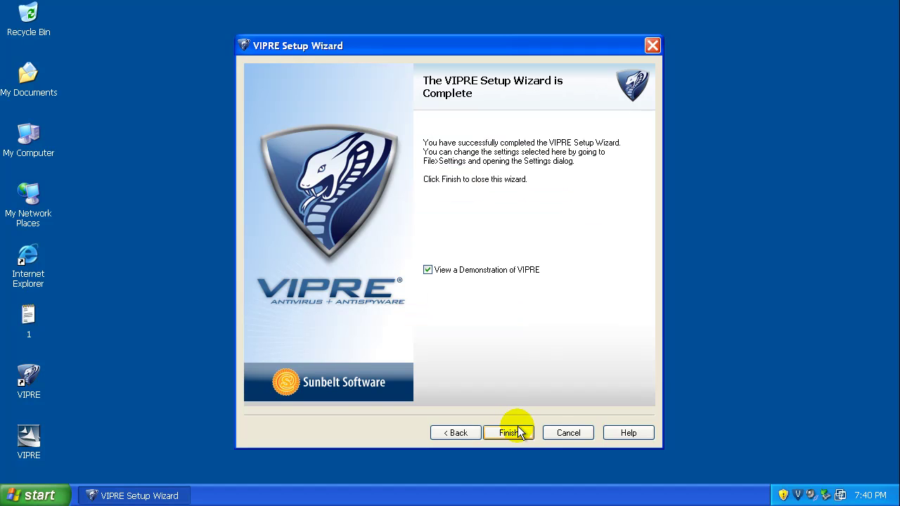
{"action": "left_click", "coordinate": [486, 271]}
{"action": "left_click", "coordinate": [509, 432]}
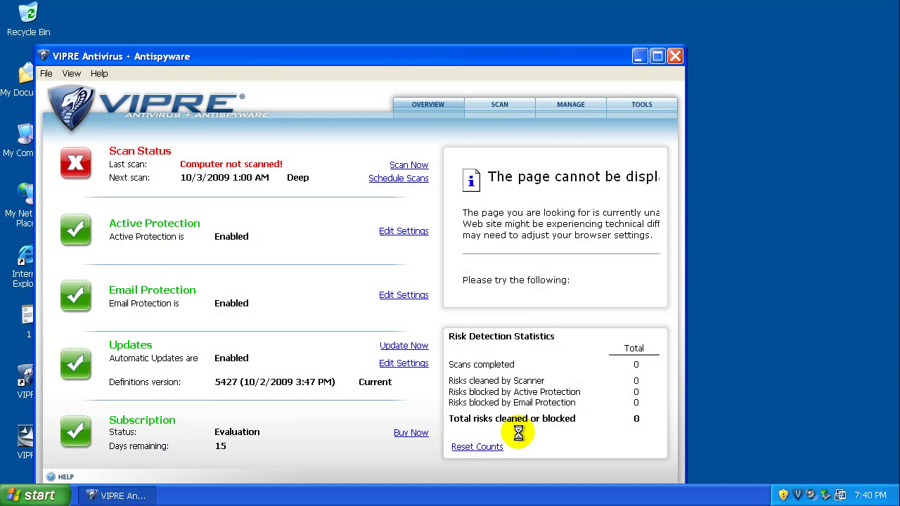
Center the VIPRE window on the desktop and look through its Scan, Manage and Tools pages.
{"action": "left_click_drag", "start_coordinate": [395, 58], "coordinate": [466, 40]}
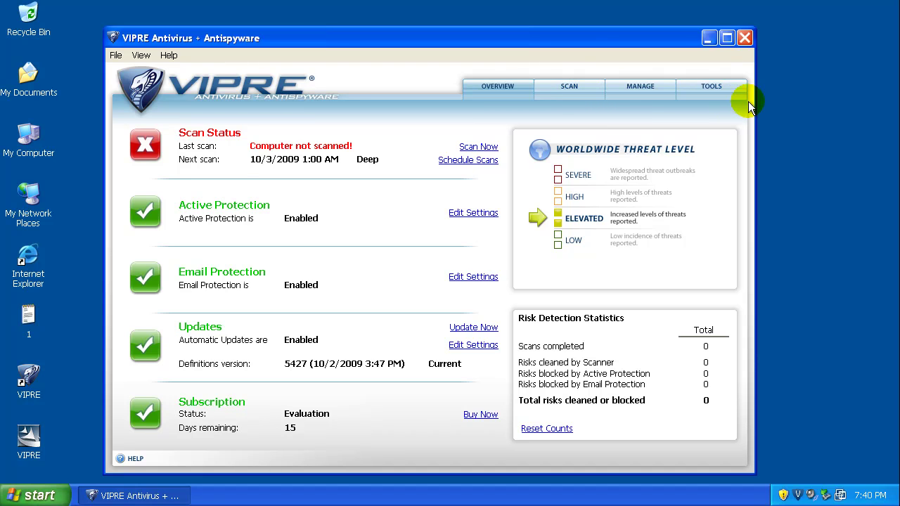
{"action": "left_click", "coordinate": [569, 87]}
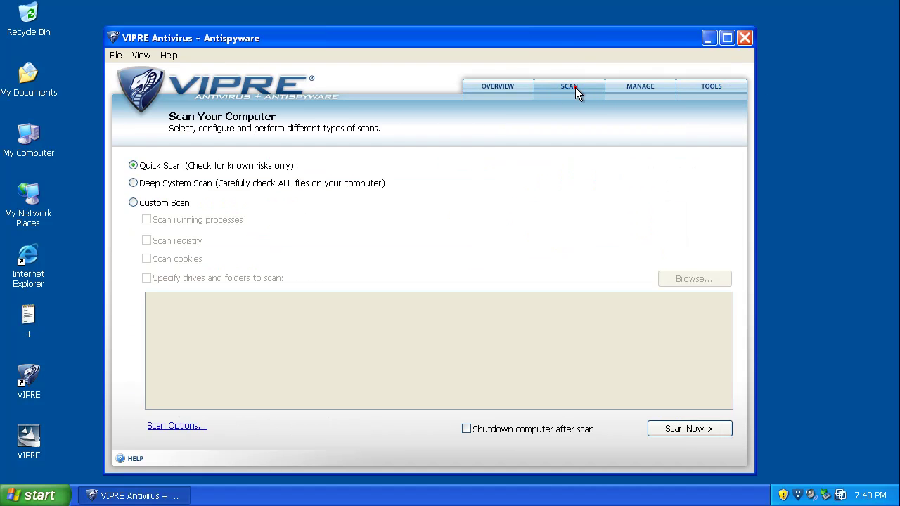
{"action": "left_click", "coordinate": [639, 87]}
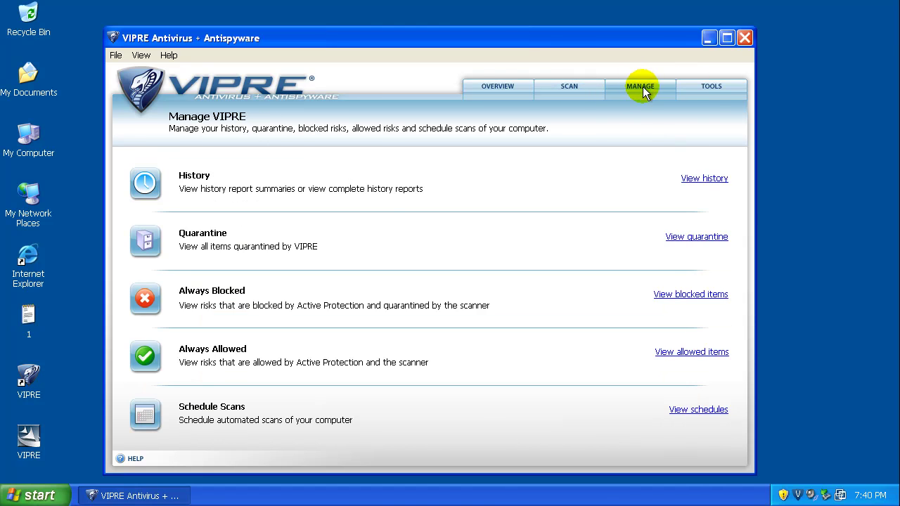
{"action": "left_click", "coordinate": [714, 89]}
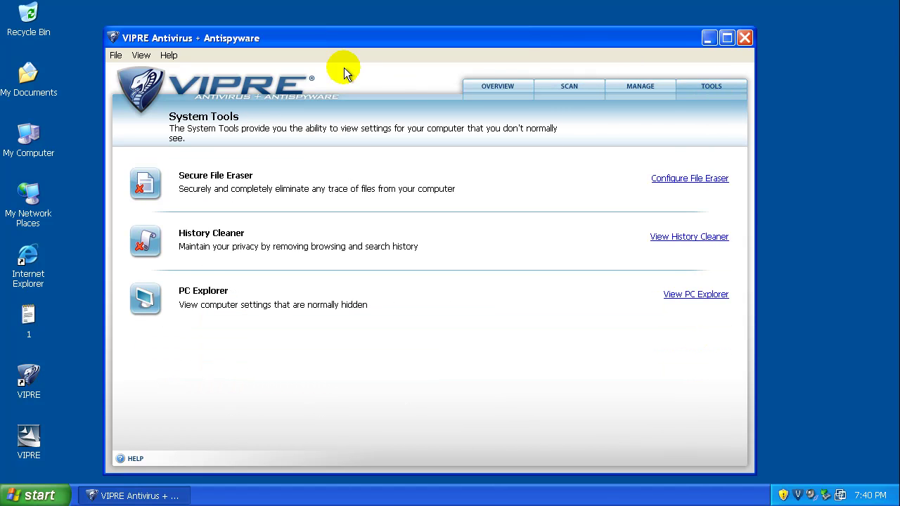
In the Active Protection advanced settings, enable prompts for unknown programs changing important system settings and for programs with suspicious characteristics.
{"action": "left_click", "coordinate": [116, 55]}
{"action": "left_click", "coordinate": [134, 71]}
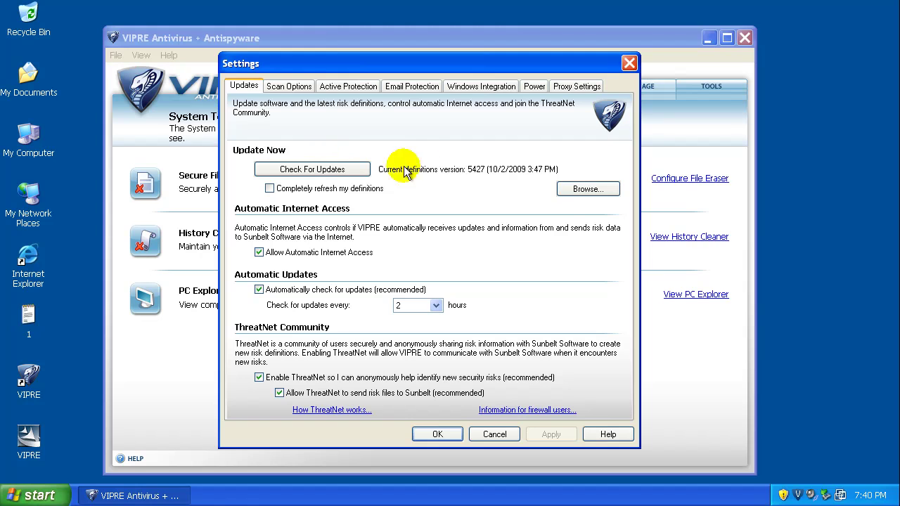
{"action": "left_click", "coordinate": [292, 87]}
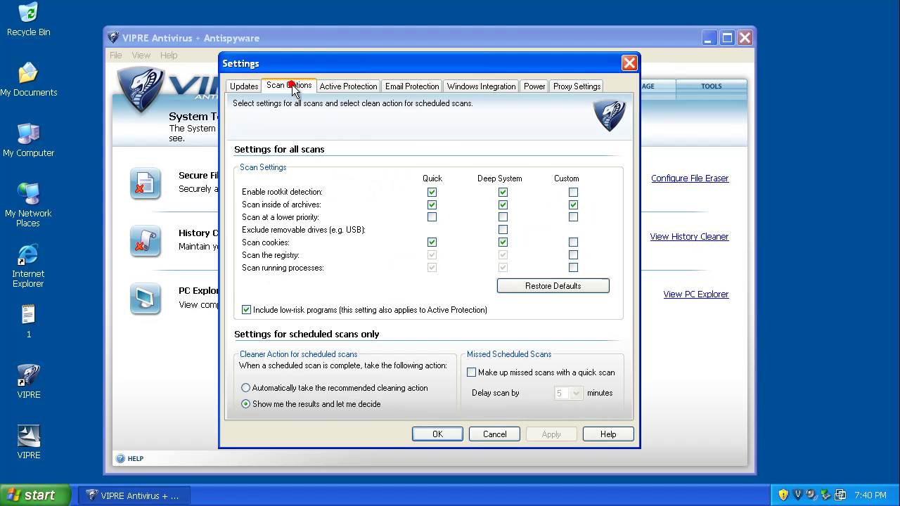
{"action": "left_click", "coordinate": [340, 87]}
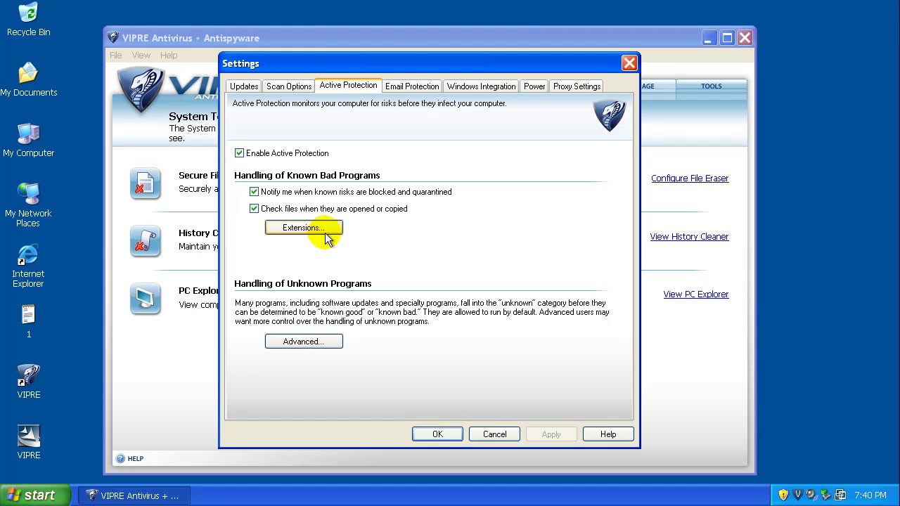
{"action": "left_click", "coordinate": [322, 343]}
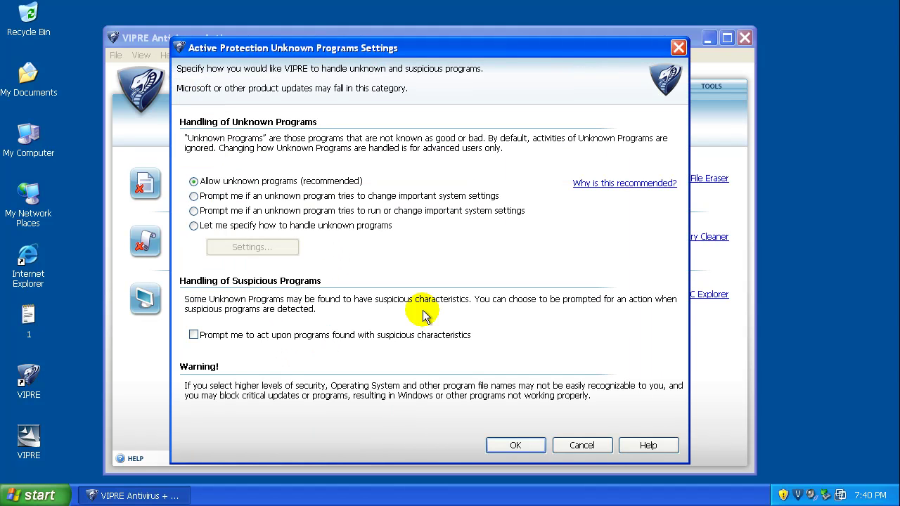
{"action": "left_click", "coordinate": [253, 197]}
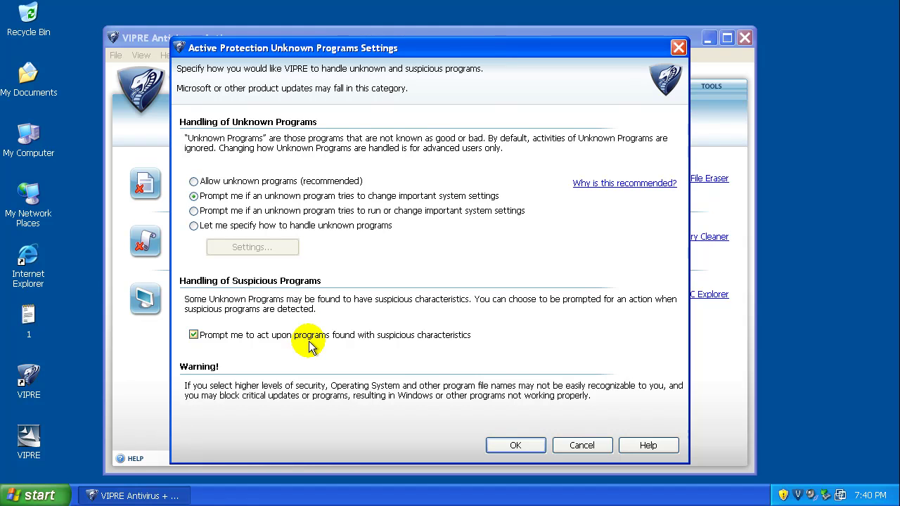
{"action": "left_click", "coordinate": [513, 447]}
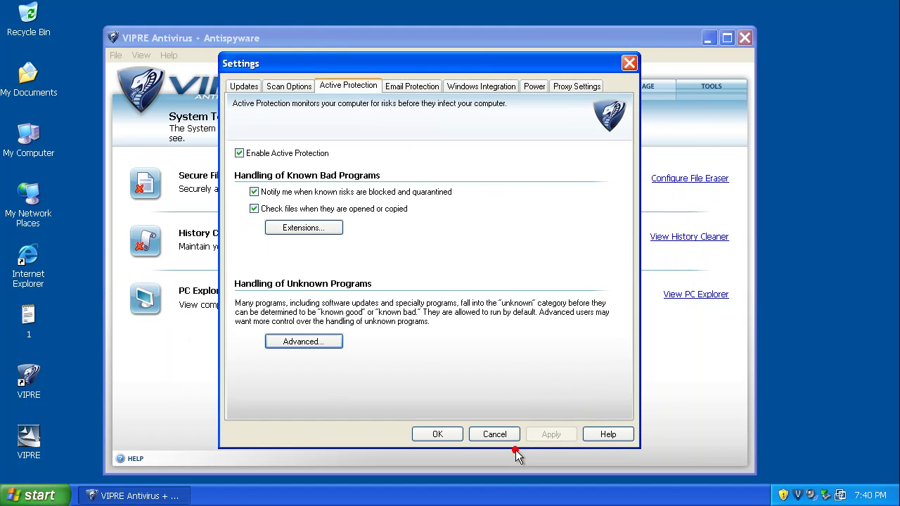
Review the Email Protection, Windows Integration, Power and Proxy settings, accept the settings, and close VIPRE from its Overview page.
{"action": "left_click", "coordinate": [414, 86]}
{"action": "left_click", "coordinate": [480, 90]}
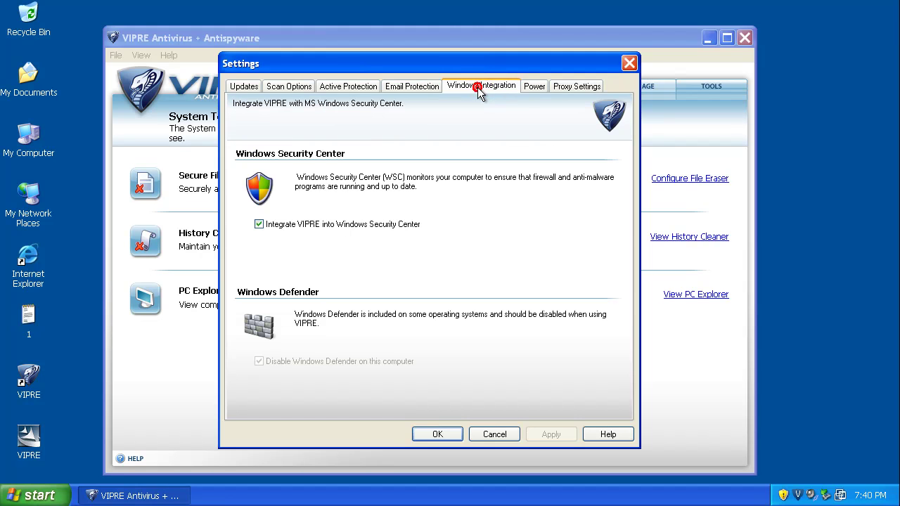
{"action": "left_click", "coordinate": [535, 88]}
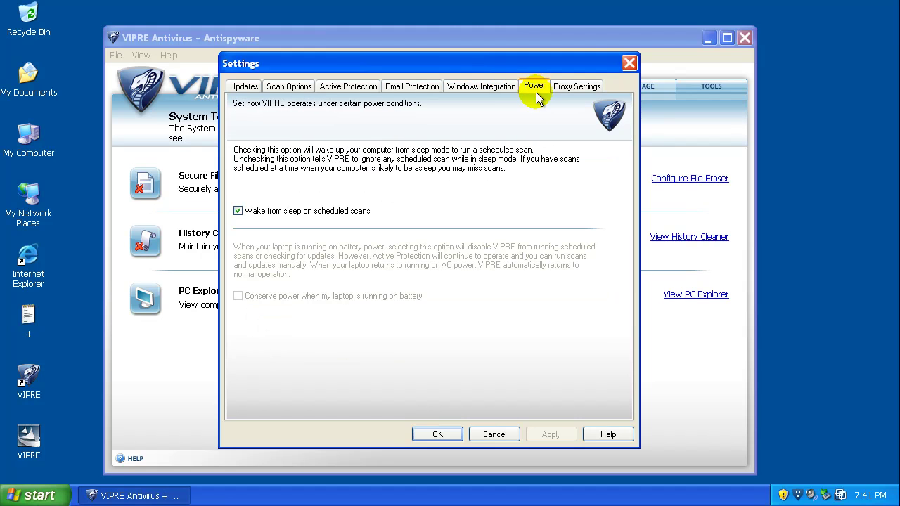
{"action": "left_click", "coordinate": [588, 92]}
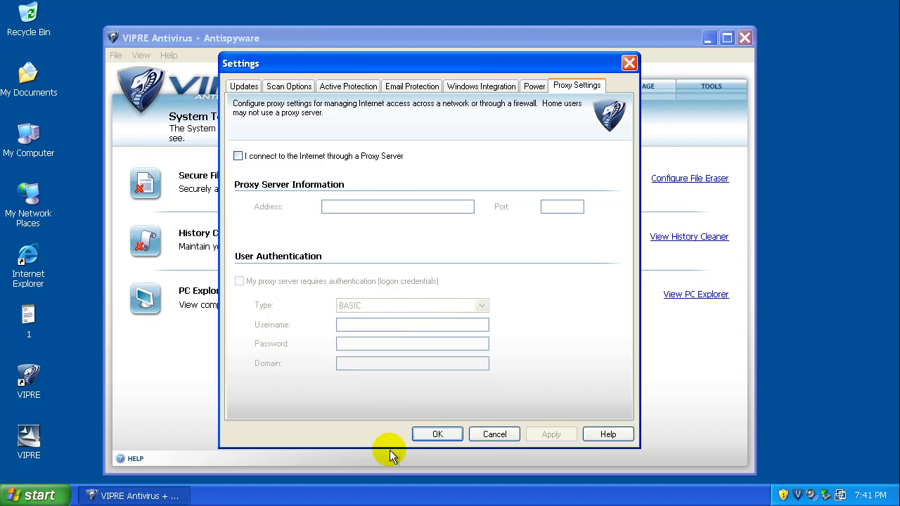
{"action": "left_click", "coordinate": [432, 435]}
{"action": "left_click", "coordinate": [502, 91]}
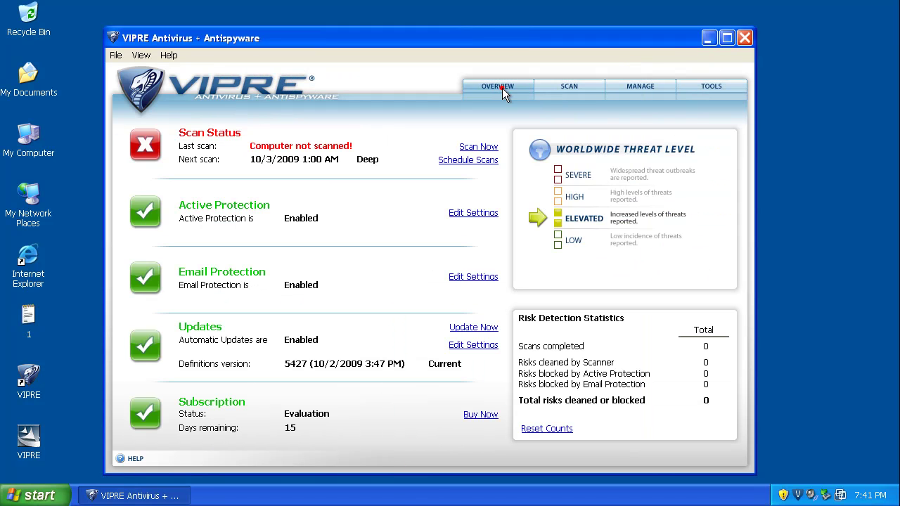
{"action": "left_click", "coordinate": [744, 38]}
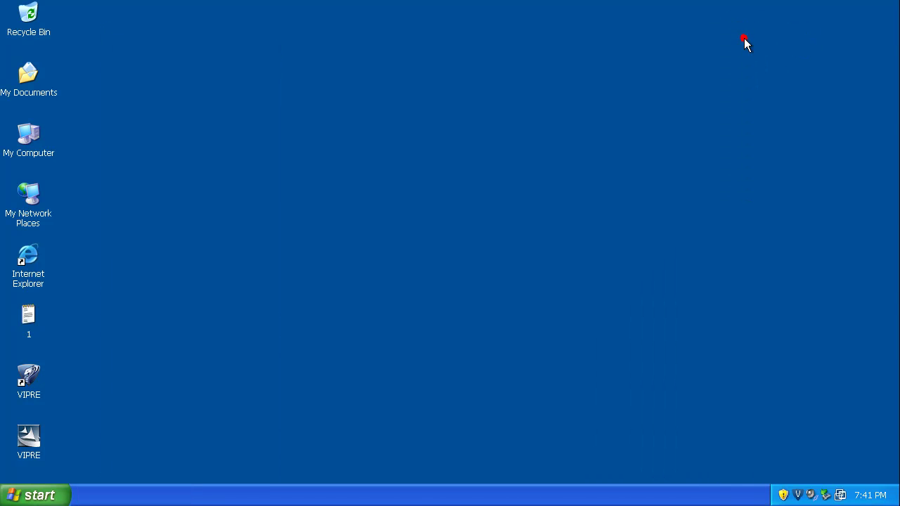
Open Internet Explorer and the desktop text file 1, and shift the browser window so the address list can be read.
{"action": "double_click", "coordinate": [35, 274]}
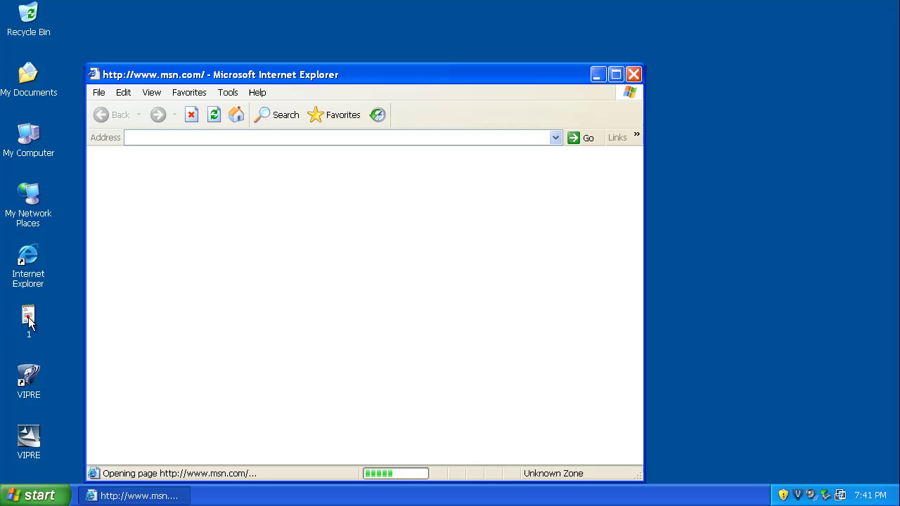
{"action": "double_click", "coordinate": [28, 320]}
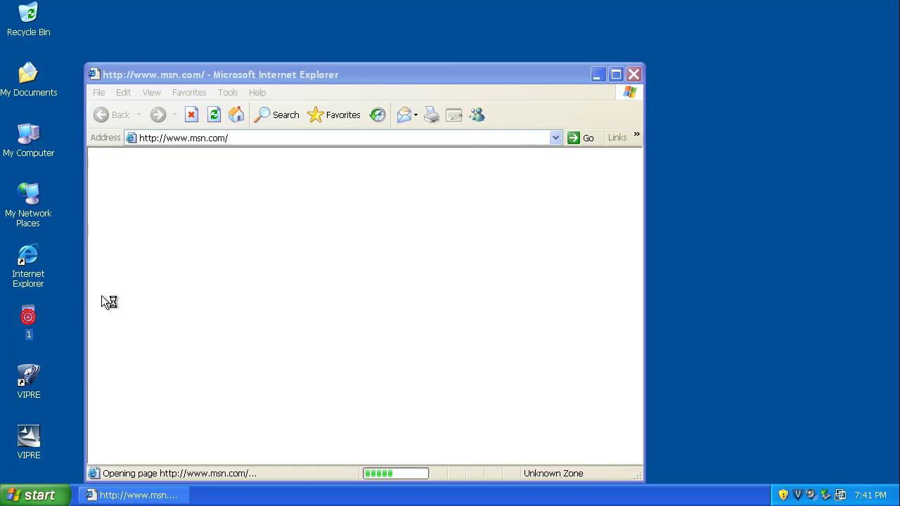
{"action": "left_click", "coordinate": [343, 376]}
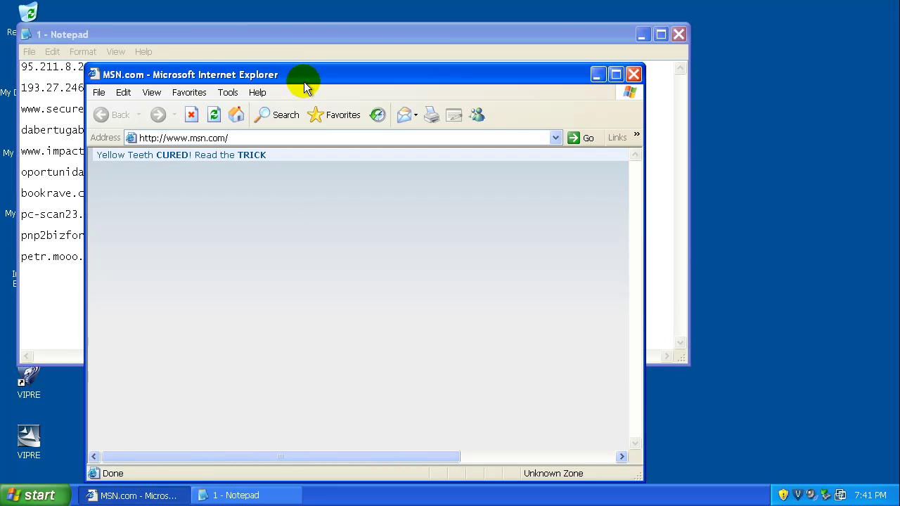
{"action": "left_click_drag", "start_coordinate": [397, 63], "coordinate": [490, 48]}
Copy 95.211.8.216/pr/pic/birdiea_b.exe from the list into Internet Explorer, run the download, and dismiss the VIPRE alert.
{"action": "left_click", "coordinate": [210, 34]}
{"action": "double_click", "coordinate": [203, 67]}
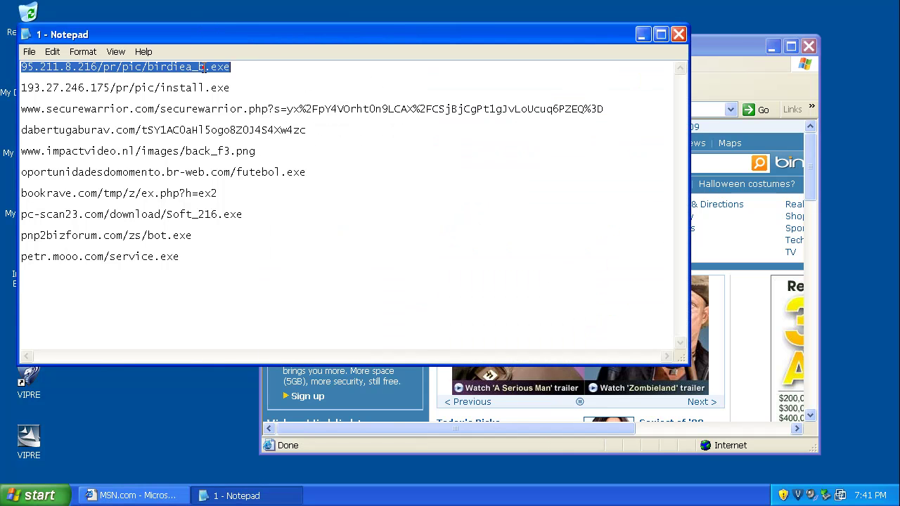
{"action": "right_click", "coordinate": [203, 68]}
{"action": "left_click", "coordinate": [232, 108]}
{"action": "left_click", "coordinate": [717, 43]}
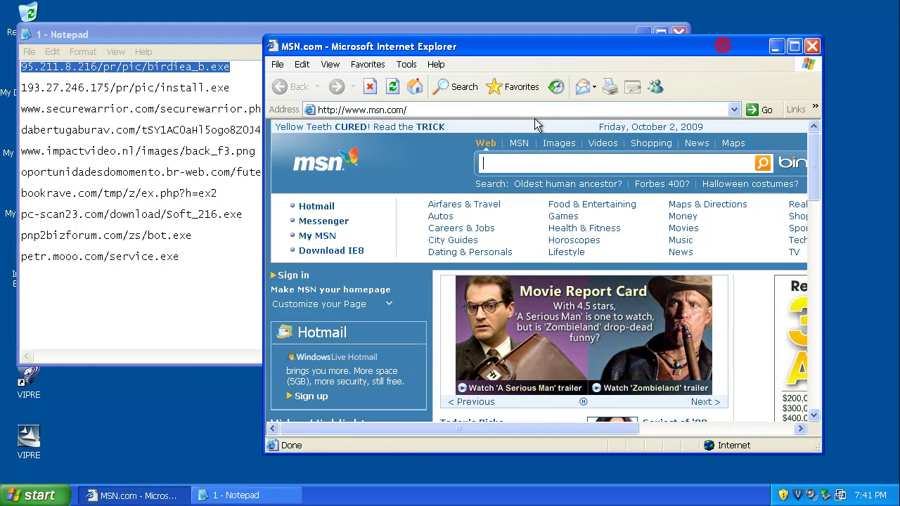
{"action": "left_click", "coordinate": [546, 109]}
{"action": "right_click", "coordinate": [546, 110]}
{"action": "left_click", "coordinate": [588, 161]}
{"action": "key", "text": "Return"}
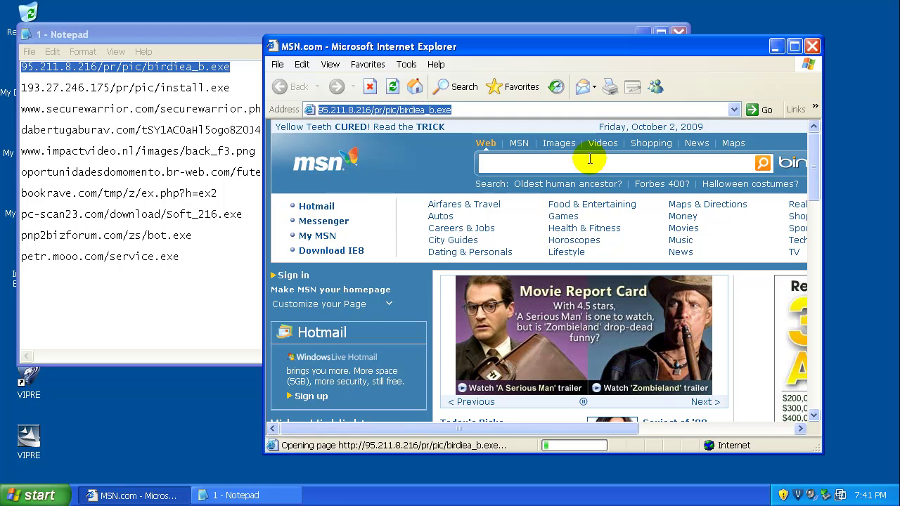
{"action": "left_click", "coordinate": [437, 258]}
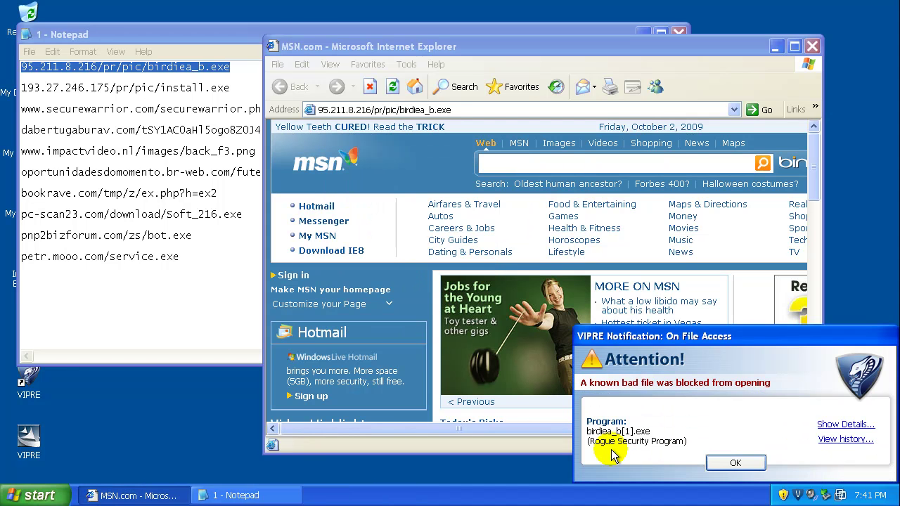
{"action": "left_click", "coordinate": [749, 462]}
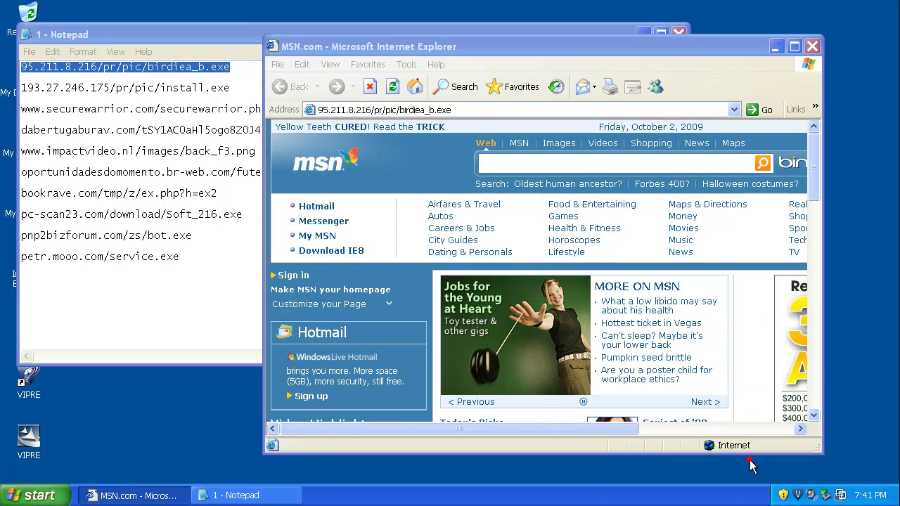
Copy the second listed address, 193.27.246.175/pr/pic/install.exe, and open it in Internet Explorer.
{"action": "left_click", "coordinate": [206, 89]}
{"action": "double_click", "coordinate": [206, 89]}
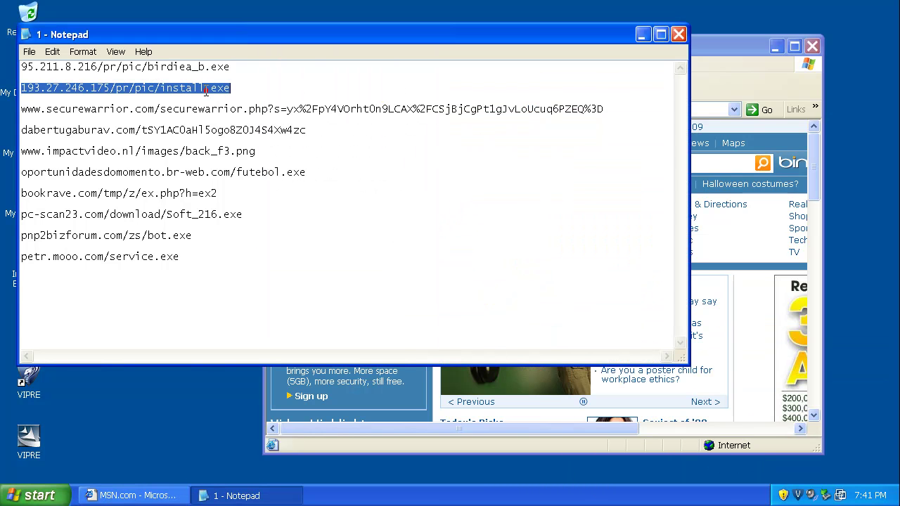
{"action": "right_click", "coordinate": [206, 90]}
{"action": "left_click", "coordinate": [239, 132]}
{"action": "left_click", "coordinate": [713, 53]}
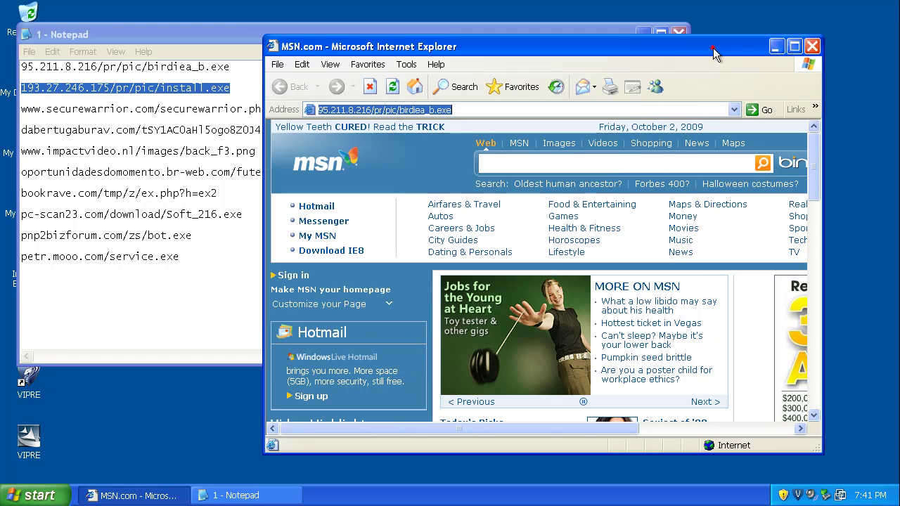
{"action": "right_click", "coordinate": [633, 105]}
{"action": "left_click", "coordinate": [661, 157]}
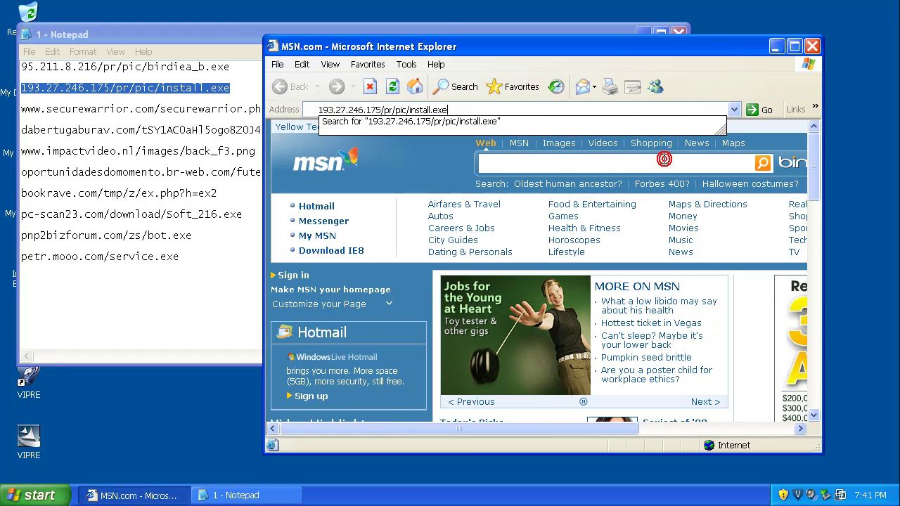
{"action": "key", "text": "Return"}
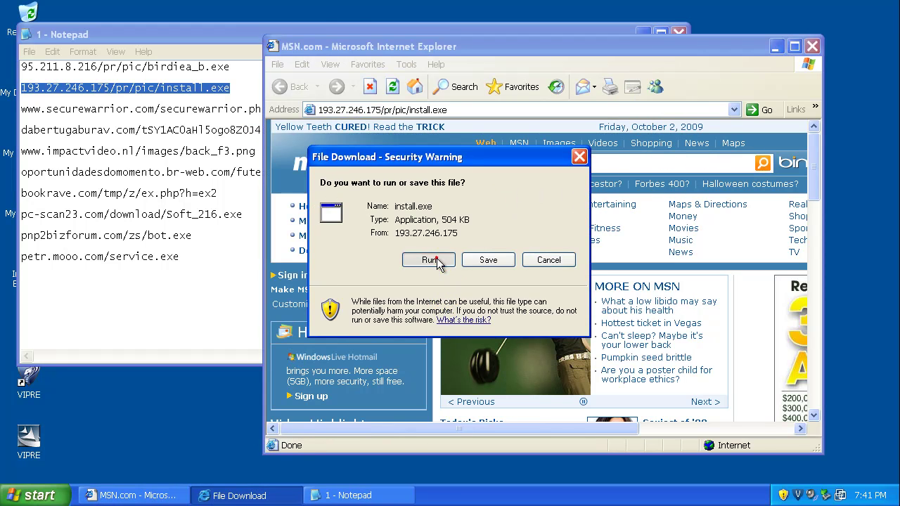
Run install.exe from the download prompt and dismiss the VIPRE alert about it.
{"action": "left_click", "coordinate": [417, 316]}
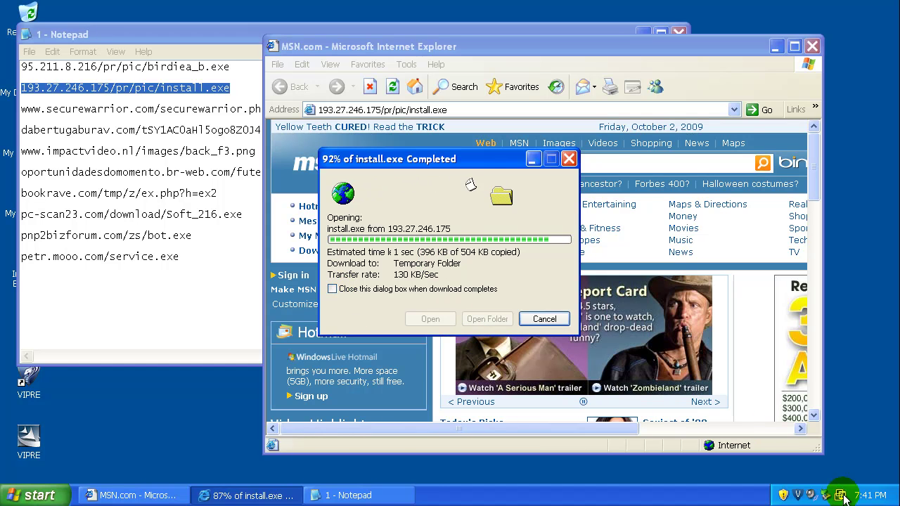
{"action": "mouse_move", "coordinate": [801, 500]}
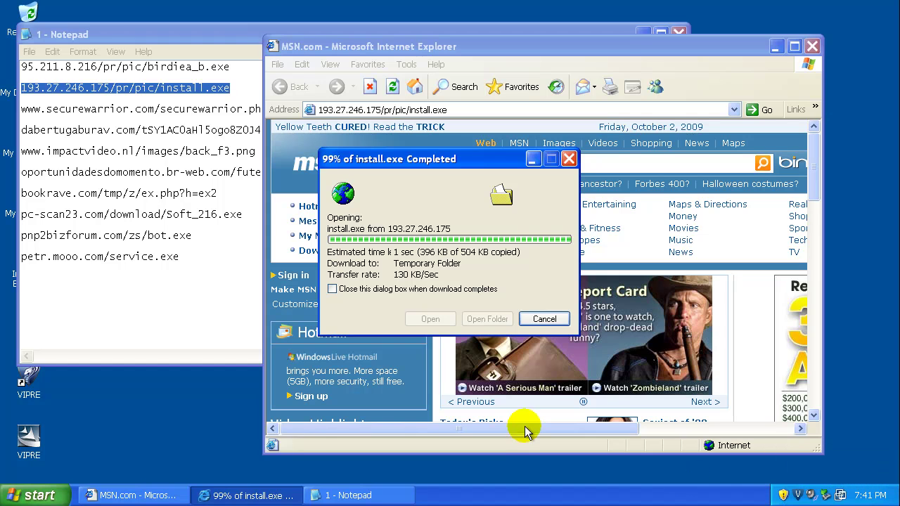
{"action": "left_click", "coordinate": [496, 290]}
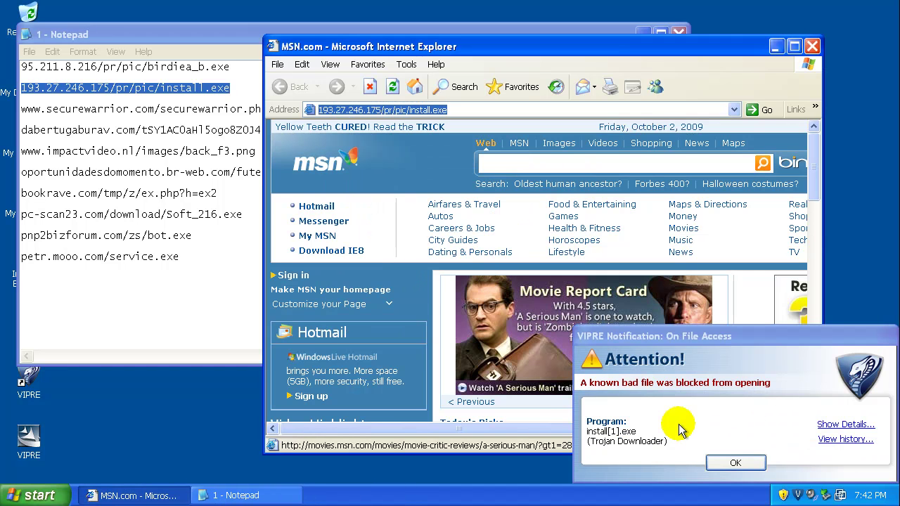
{"action": "left_click", "coordinate": [735, 463]}
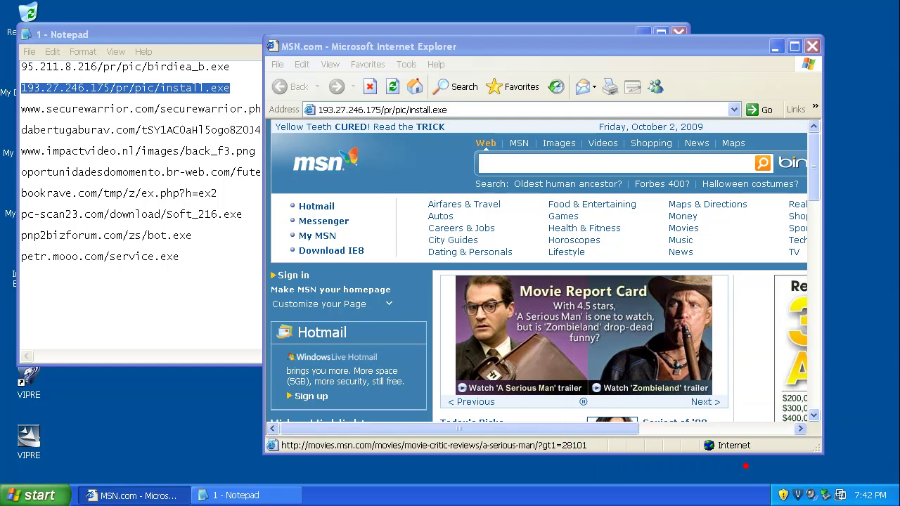
{"action": "double_click", "coordinate": [174, 109]}
{"action": "right_click", "coordinate": [173, 109]}
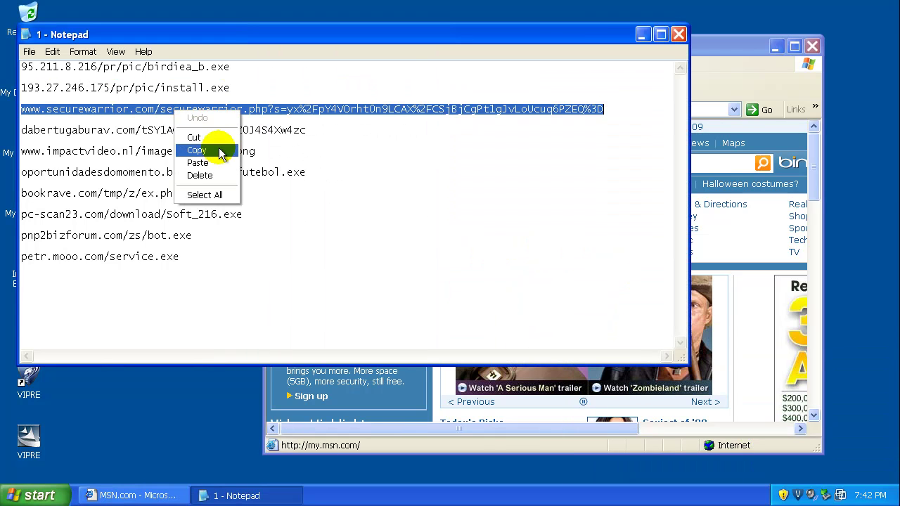
{"action": "left_click", "coordinate": [196, 147]}
{"action": "left_click", "coordinate": [728, 47]}
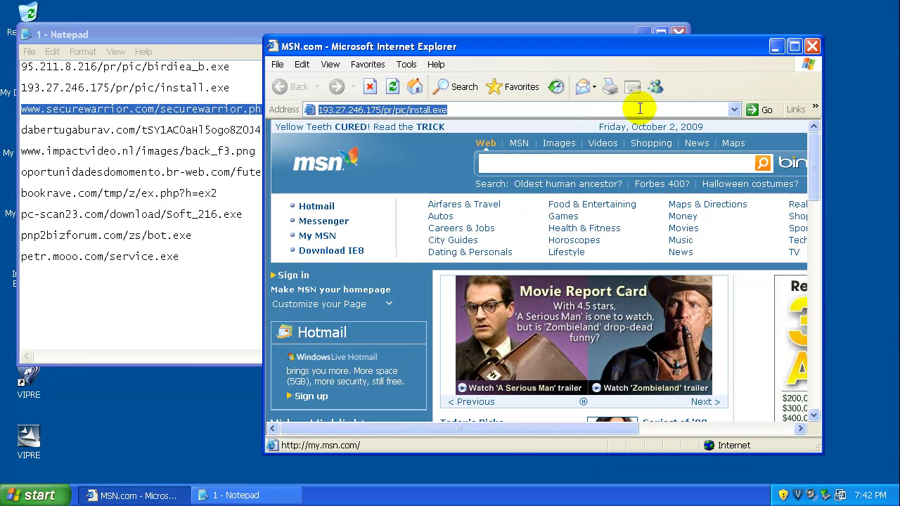
{"action": "right_click", "coordinate": [640, 109]}
{"action": "left_click", "coordinate": [679, 161]}
{"action": "key", "text": "Return"}
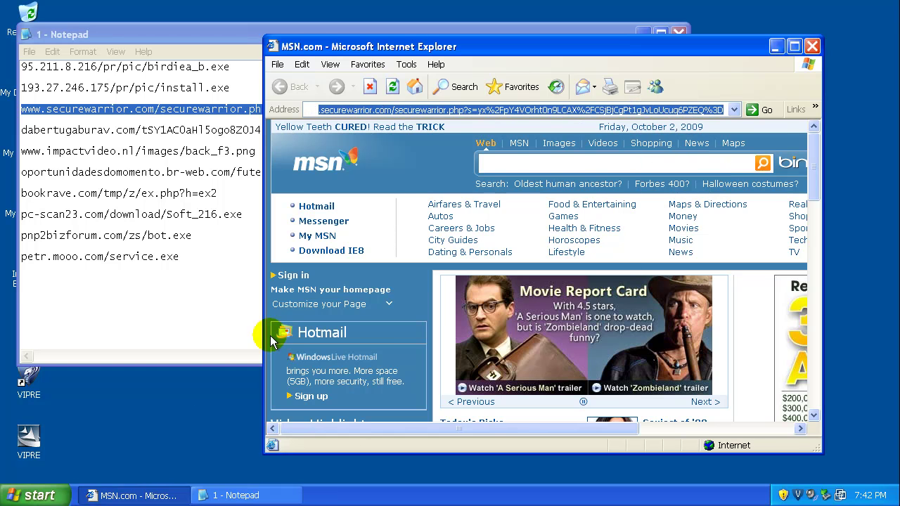
{"action": "left_click", "coordinate": [140, 495]}
{"action": "left_click", "coordinate": [245, 496]}
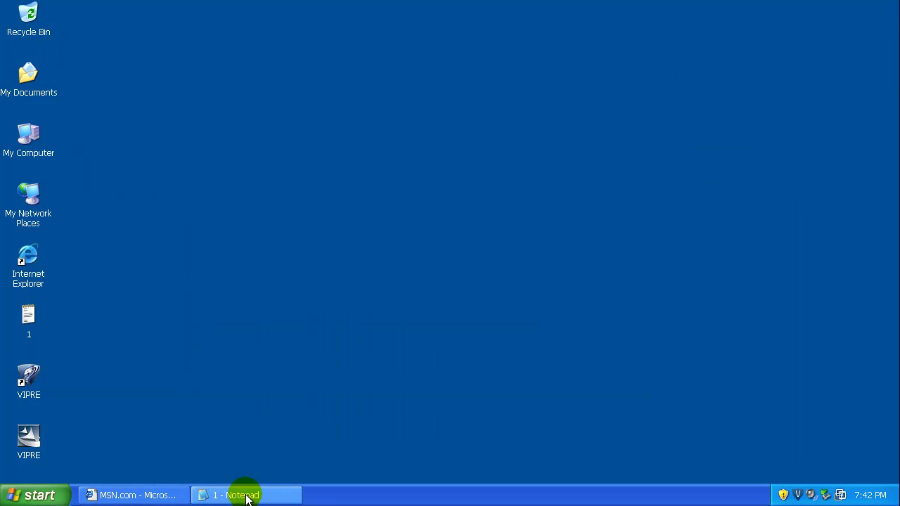
{"action": "left_click", "coordinate": [246, 496]}
{"action": "left_click", "coordinate": [137, 494]}
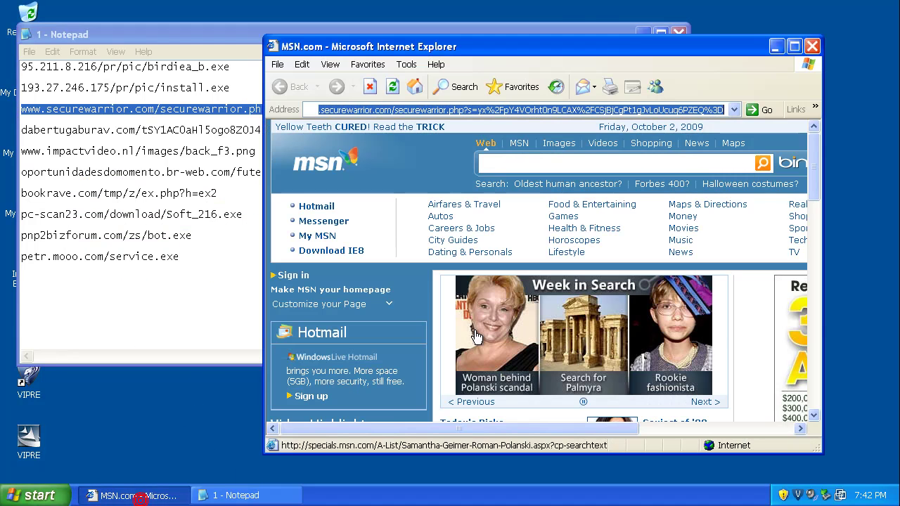
Load the copied securewarrior.php address again in Internet Explorer, run the offered setup file, and dismiss the VIPRE alert.
{"action": "right_click", "coordinate": [513, 105]}
{"action": "left_click", "coordinate": [545, 163]}
{"action": "key", "text": "Return"}
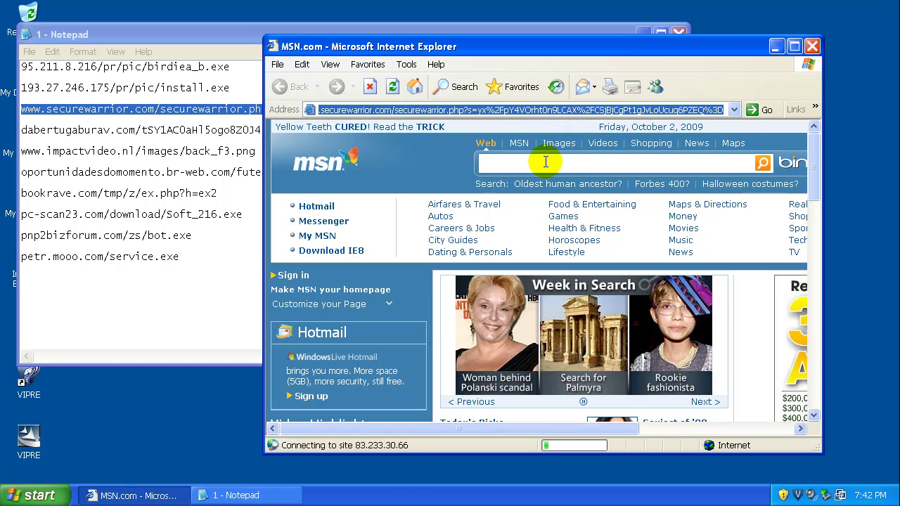
{"action": "left_click", "coordinate": [428, 259]}
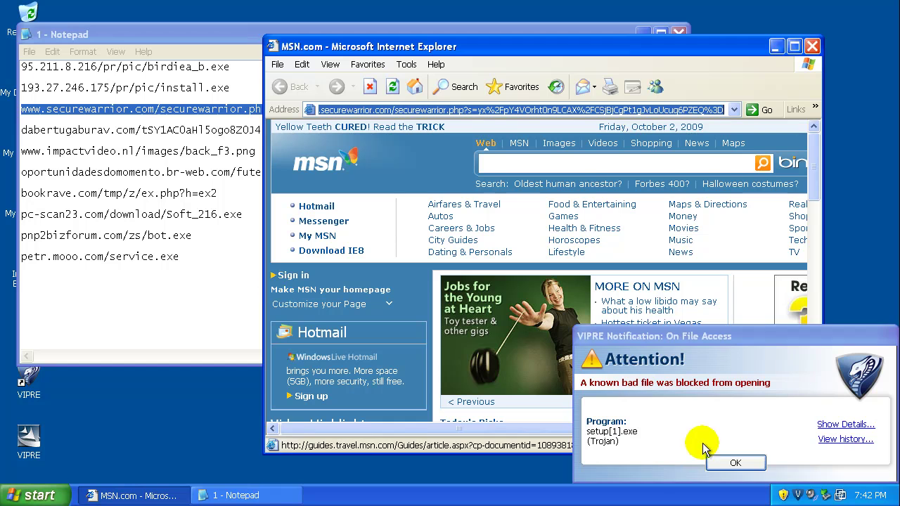
{"action": "left_click", "coordinate": [728, 464]}
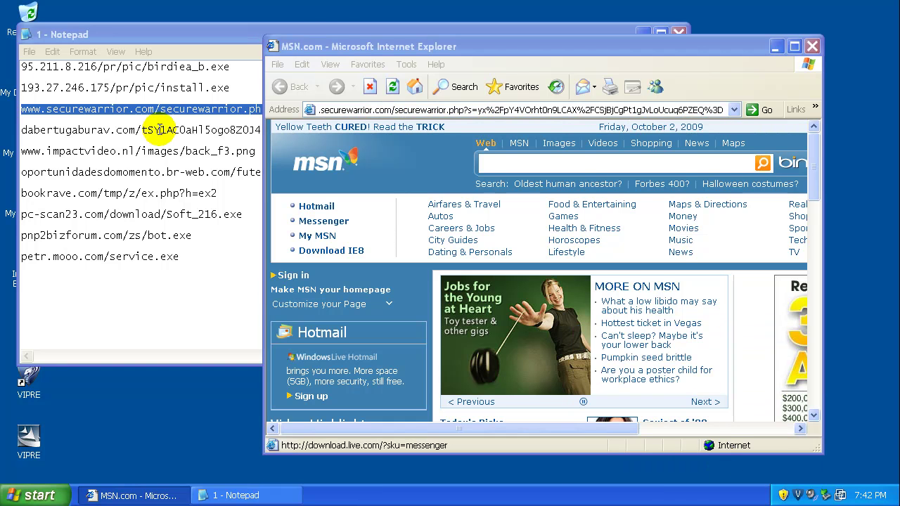
Copy the fourth listed address, dabertugaburav.com/tSY1AC0aHl5ogo8Z0J4S4Xw4zc, and open it in Internet Explorer.
{"action": "double_click", "coordinate": [158, 129]}
{"action": "right_click", "coordinate": [160, 132]}
{"action": "left_click", "coordinate": [190, 172]}
{"action": "left_click", "coordinate": [748, 54]}
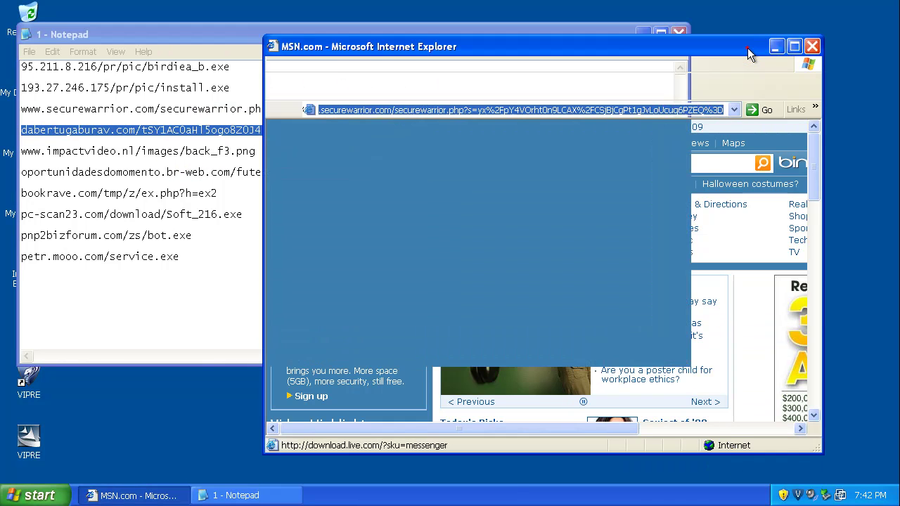
{"action": "right_click", "coordinate": [566, 111]}
{"action": "left_click", "coordinate": [602, 165]}
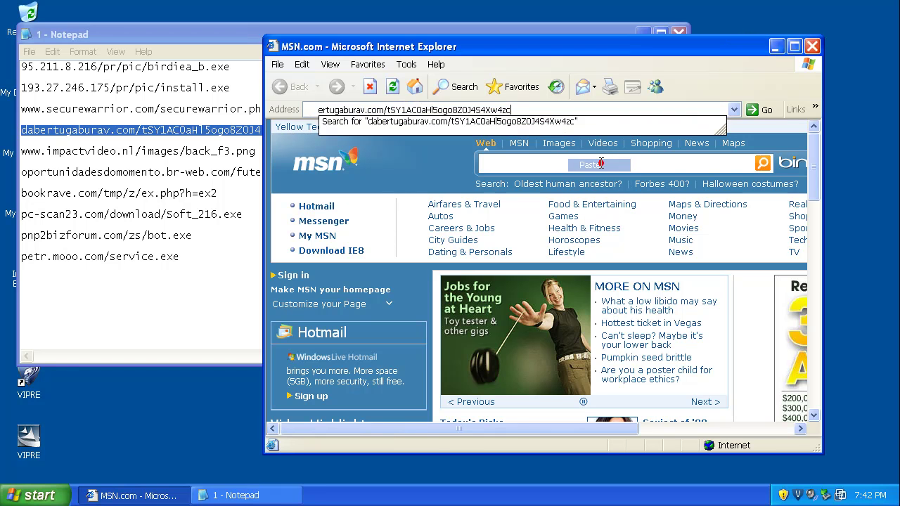
{"action": "key", "text": "Return"}
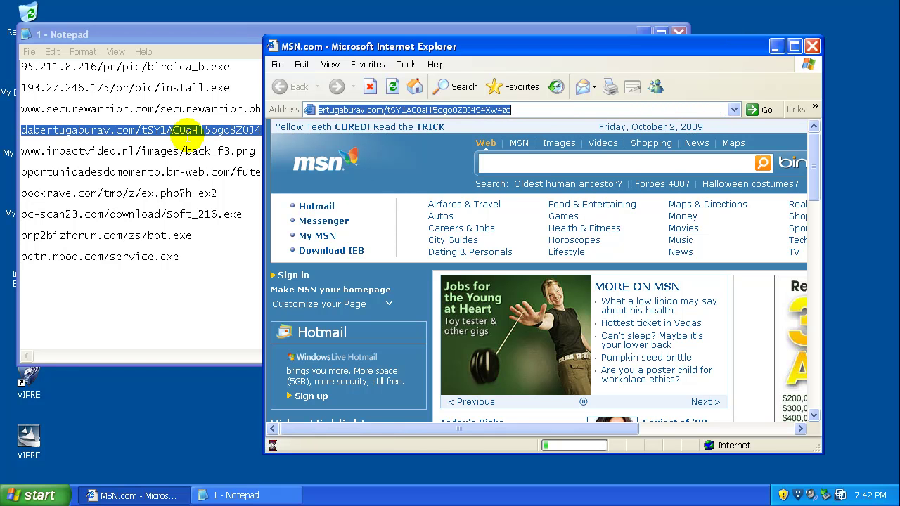
Run Install.exe from dabertugaburav.com, dismiss the VIPRE file-access alerts, and decline to send the wepfowepv error report.
{"action": "left_click", "coordinate": [409, 258]}
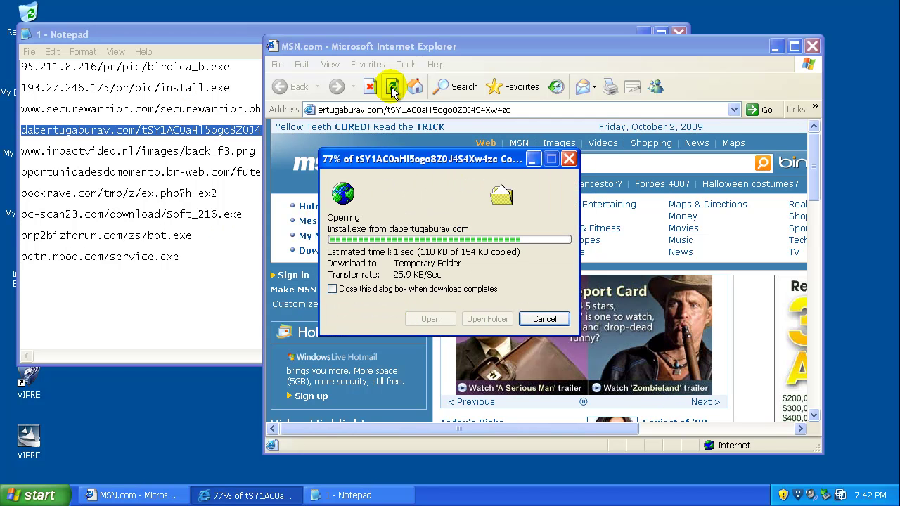
{"action": "left_click", "coordinate": [502, 258]}
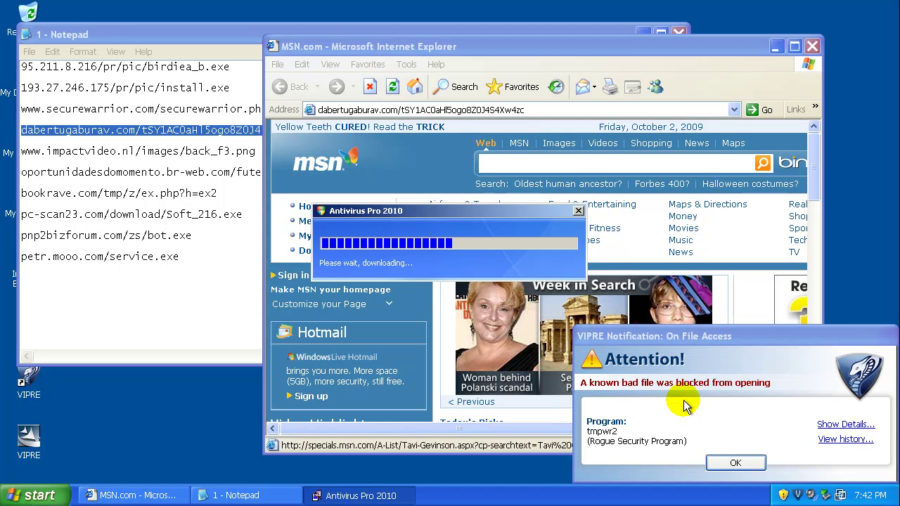
{"action": "left_click", "coordinate": [735, 463]}
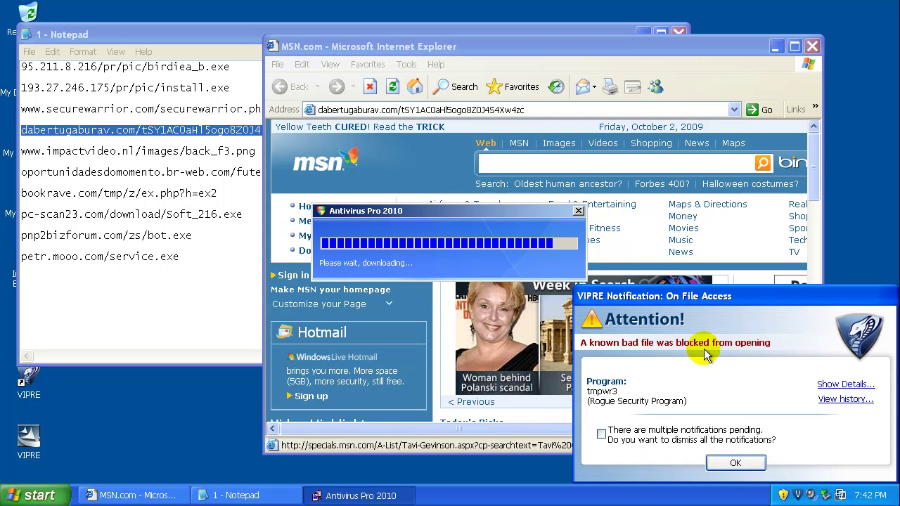
{"action": "left_click", "coordinate": [731, 464]}
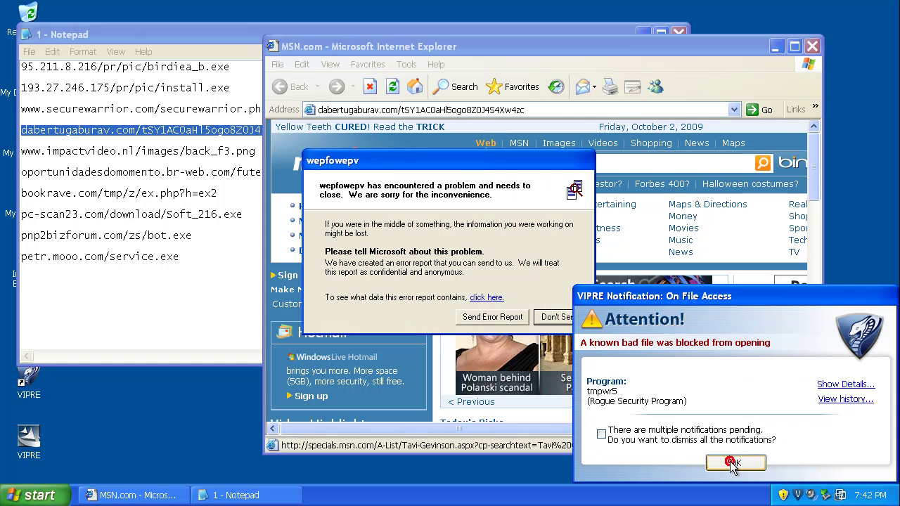
{"action": "left_click", "coordinate": [733, 464]}
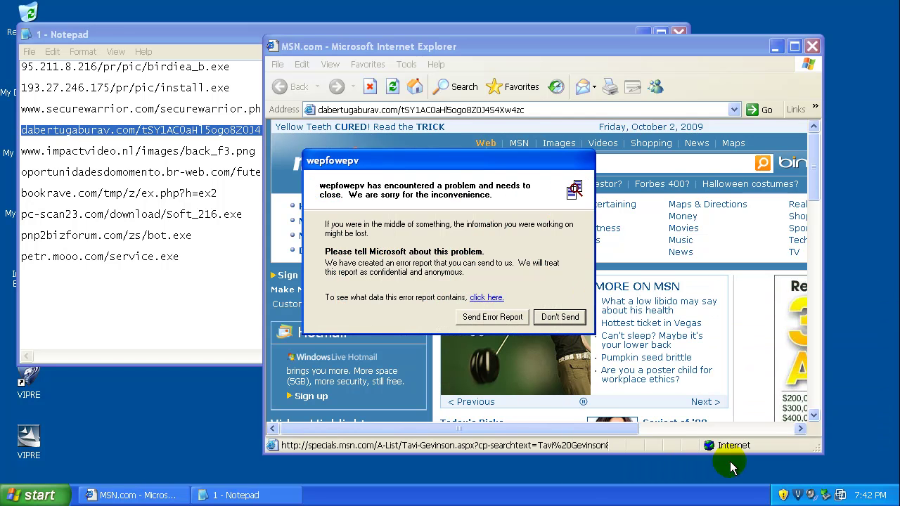
{"action": "left_click", "coordinate": [573, 317]}
{"action": "left_click", "coordinate": [169, 152]}
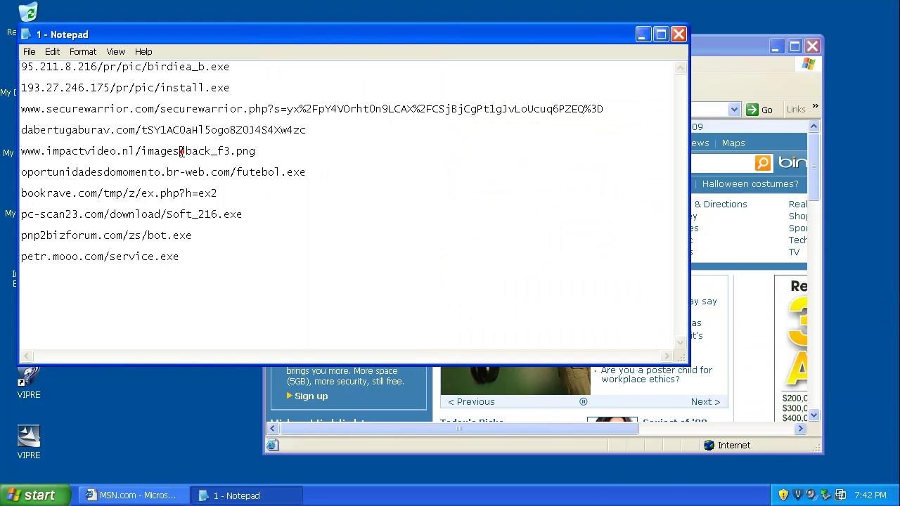
{"action": "double_click", "coordinate": [176, 153]}
{"action": "right_click", "coordinate": [182, 153]}
{"action": "left_click", "coordinate": [226, 192]}
{"action": "left_click", "coordinate": [717, 48]}
{"action": "right_click", "coordinate": [601, 116]}
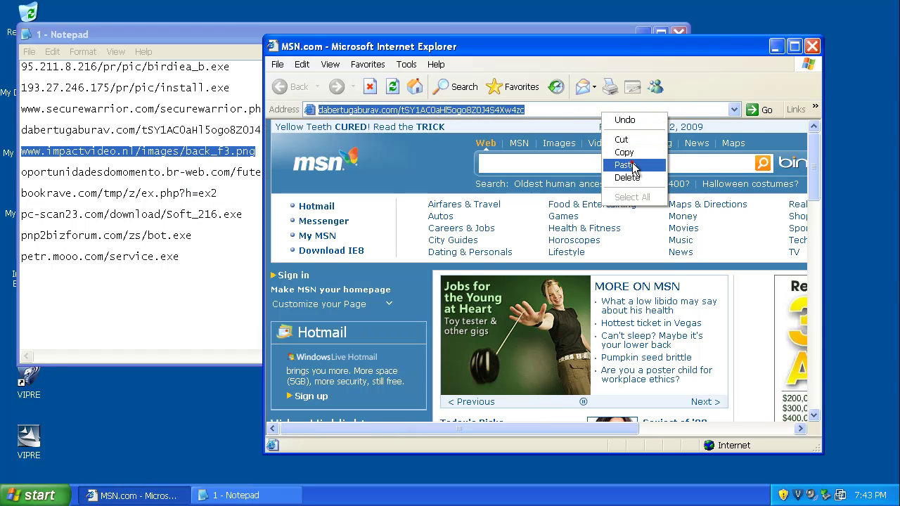
{"action": "left_click", "coordinate": [631, 165]}
{"action": "key", "text": "Return"}
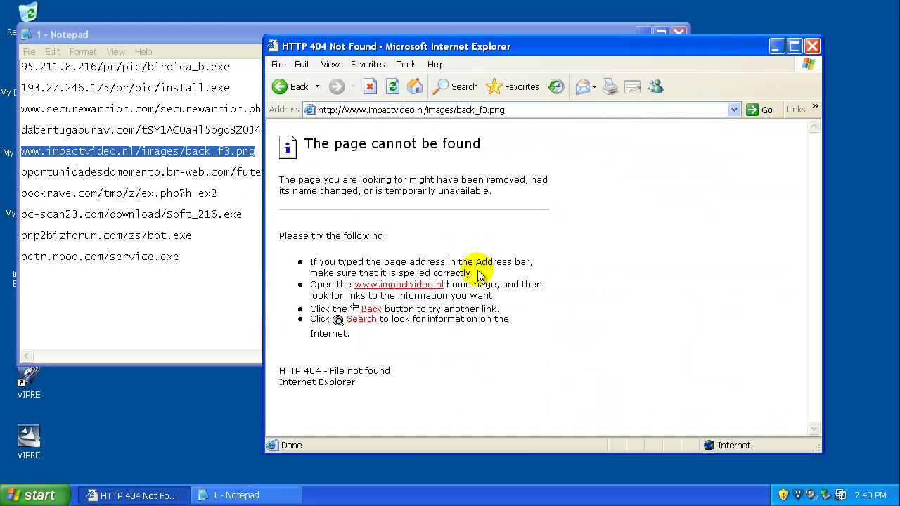
Open the sixth listed address, oportunidadesdomomento.br-web.com/futebol.exe, in Internet Explorer and choose to run the offered file.
{"action": "double_click", "coordinate": [172, 172]}
{"action": "right_click", "coordinate": [177, 172]}
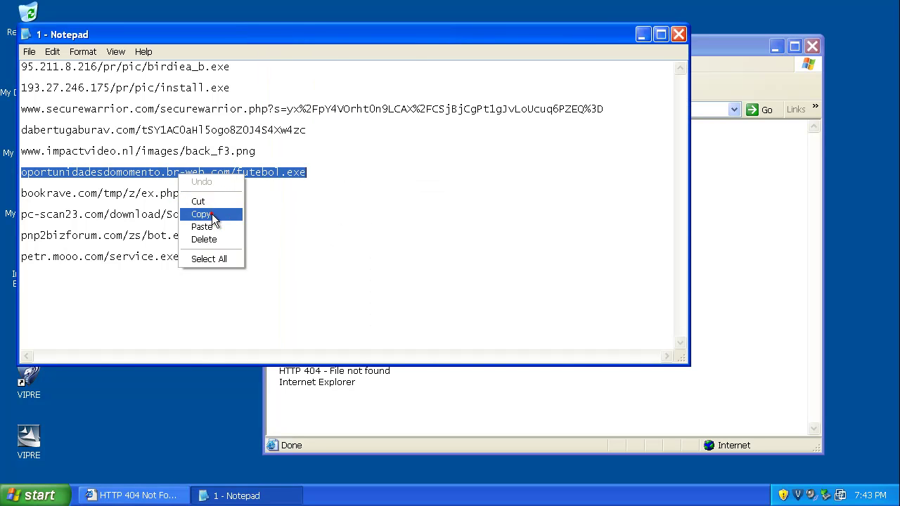
{"action": "left_click", "coordinate": [211, 214]}
{"action": "left_click", "coordinate": [718, 46]}
{"action": "right_click", "coordinate": [632, 116]}
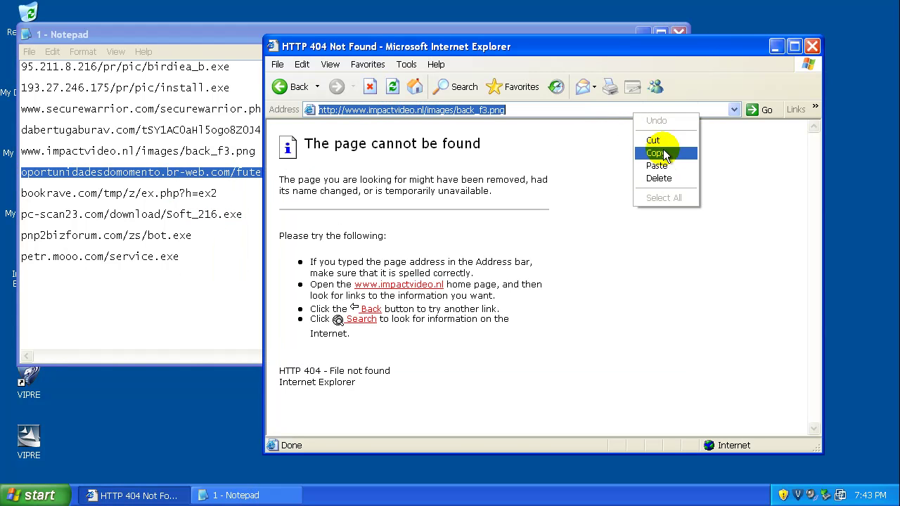
{"action": "left_click", "coordinate": [664, 164]}
{"action": "key", "text": "Return"}
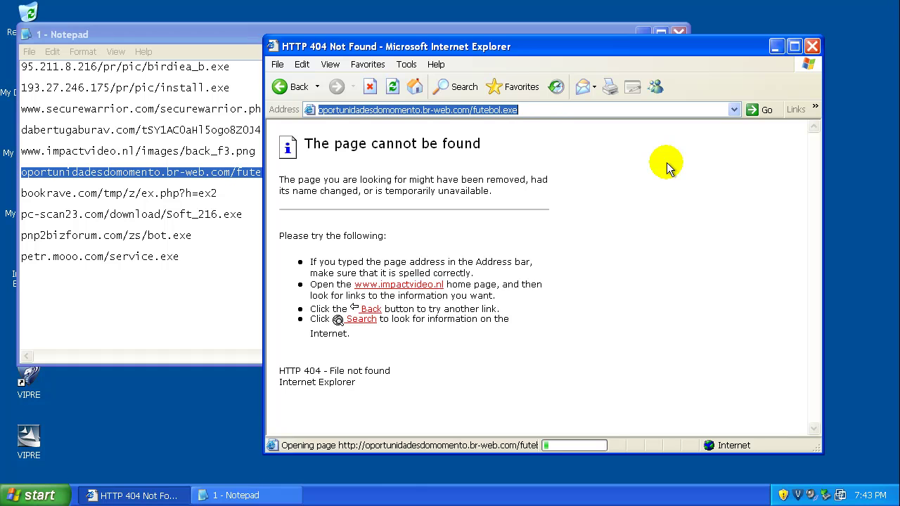
{"action": "left_click", "coordinate": [420, 259]}
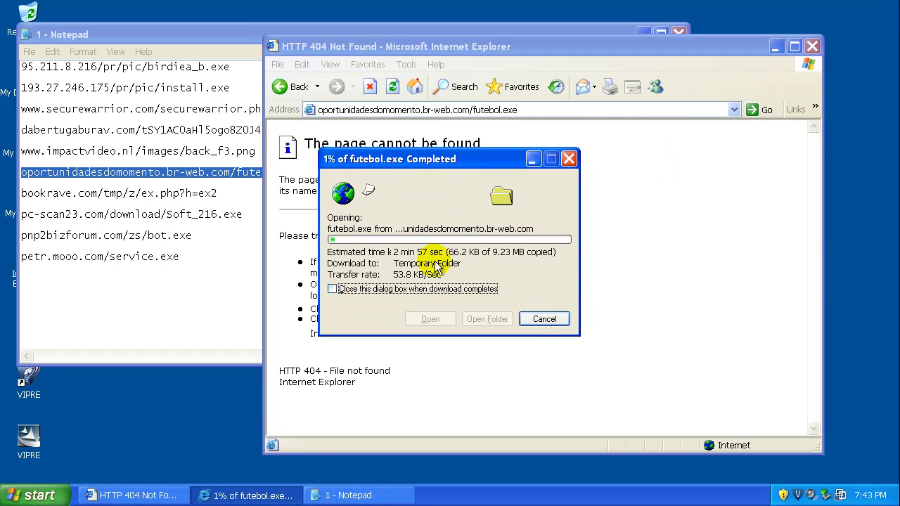
Open the seventh listed address, bookrave.com/tmp/z/ex.php?h=ex2, in Internet Explorer and run 1.exe despite the unverified publisher.
{"action": "double_click", "coordinate": [204, 193]}
{"action": "right_click", "coordinate": [209, 191]}
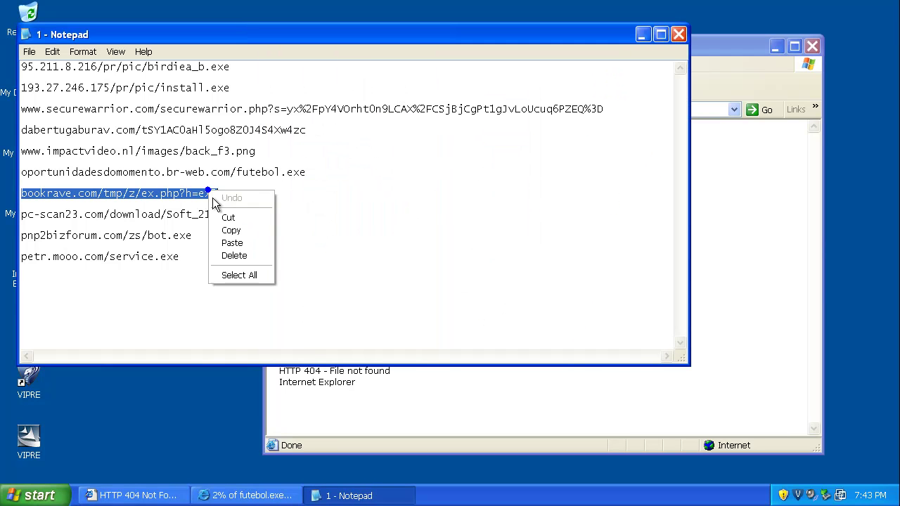
{"action": "left_click", "coordinate": [246, 231]}
{"action": "left_click", "coordinate": [708, 50]}
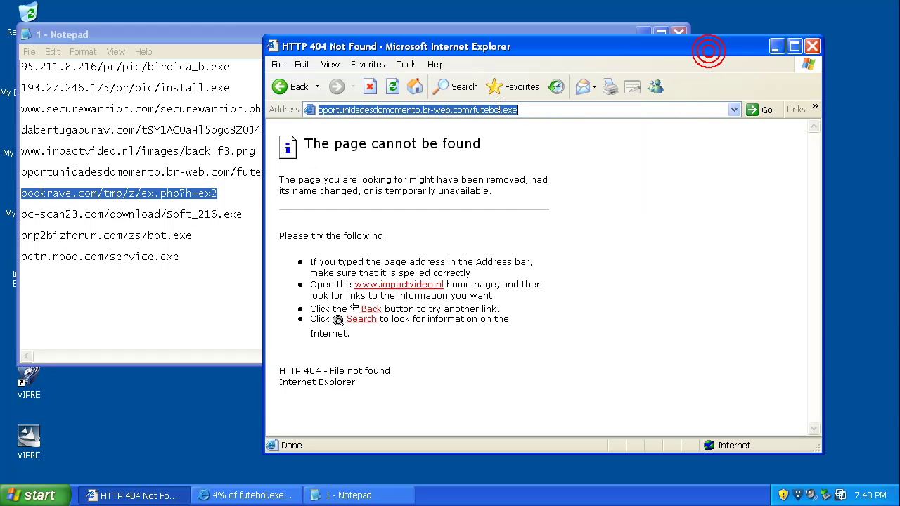
{"action": "right_click", "coordinate": [498, 106]}
{"action": "left_click", "coordinate": [525, 159]}
{"action": "key", "text": "Return"}
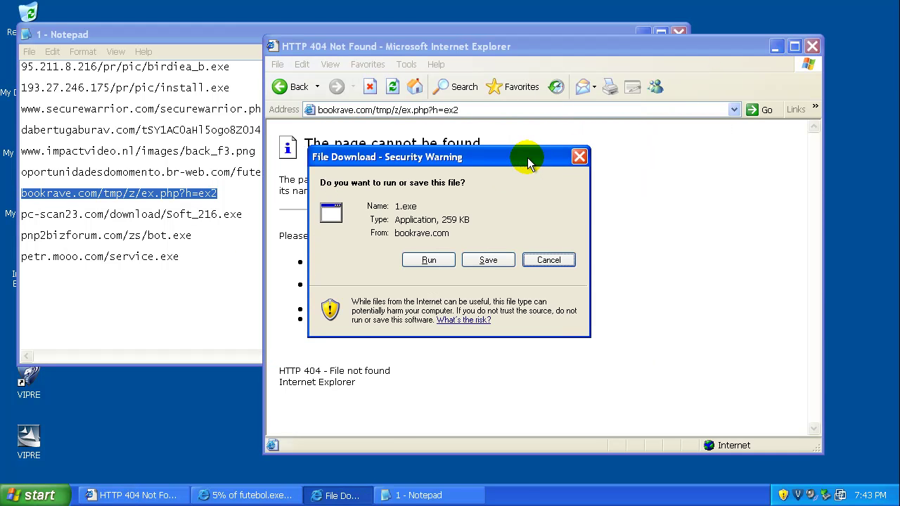
{"action": "left_click", "coordinate": [420, 259]}
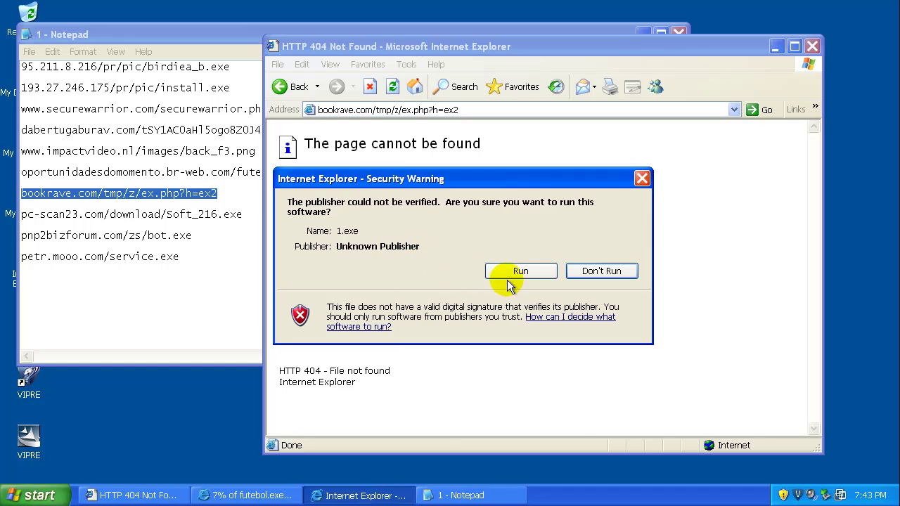
{"action": "left_click", "coordinate": [509, 274]}
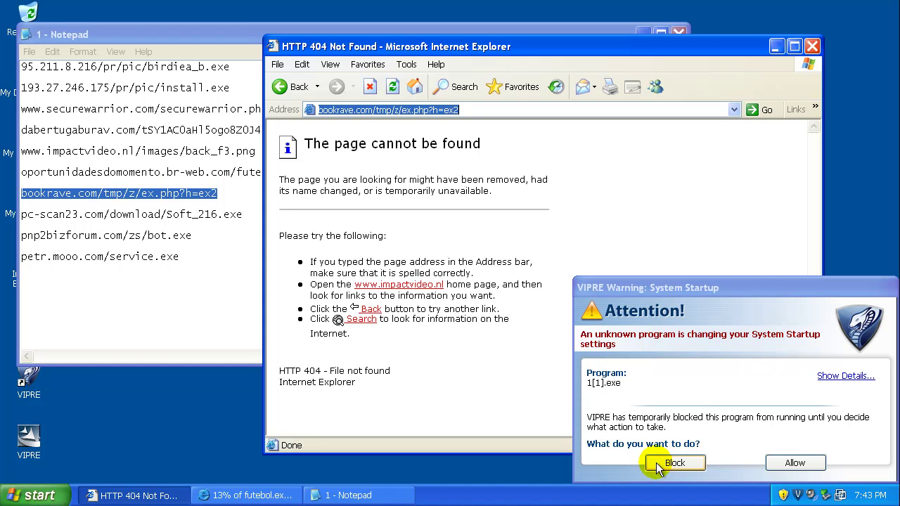
Review the event and application details of VIPRE's System Startup warning about 1[1].exe, including its file path.
{"action": "left_click", "coordinate": [822, 376]}
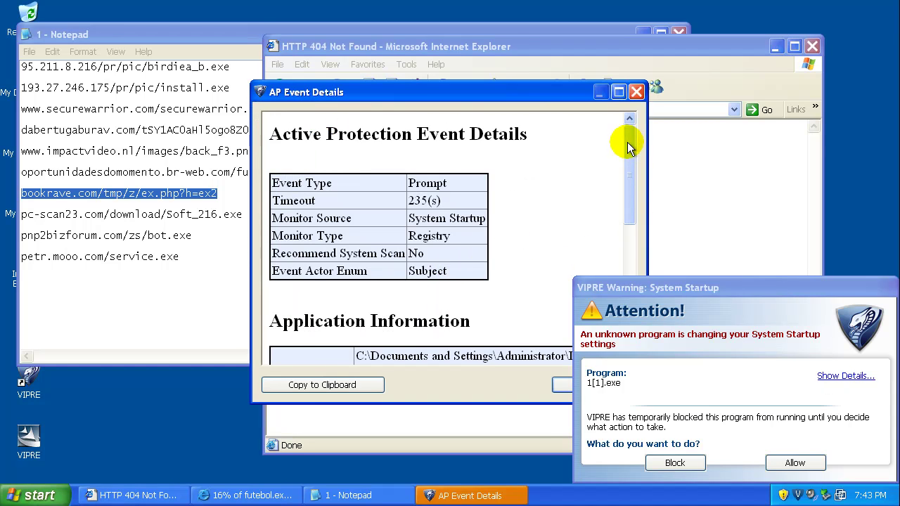
{"action": "left_click_drag", "start_coordinate": [627, 142], "coordinate": [626, 207]}
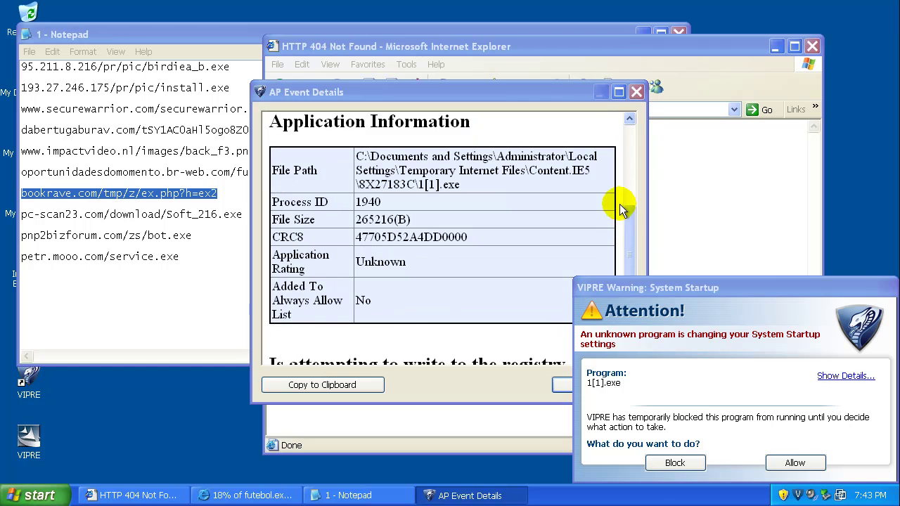
{"action": "left_click", "coordinate": [636, 92]}
Block 1[1].exe from changing the System Startup settings and dismiss the follow-up VIPRE notices.
{"action": "left_click", "coordinate": [671, 461]}
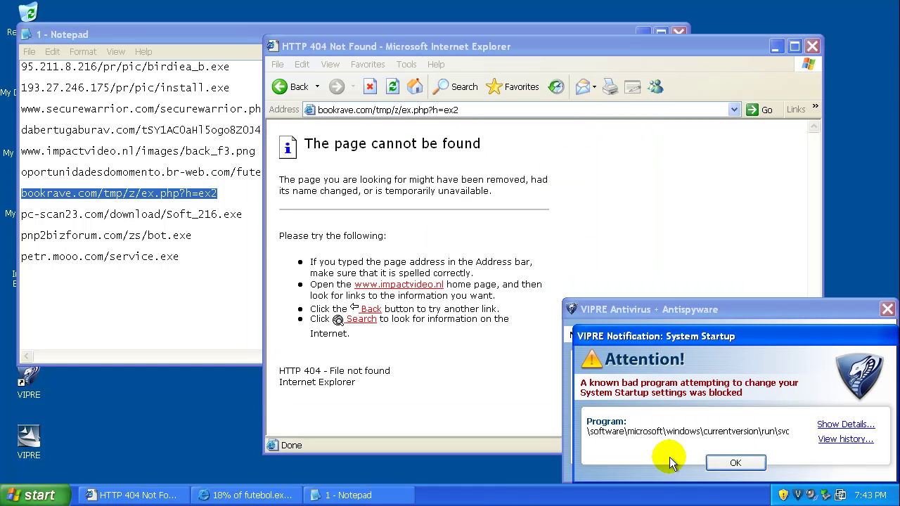
{"action": "left_click", "coordinate": [730, 463]}
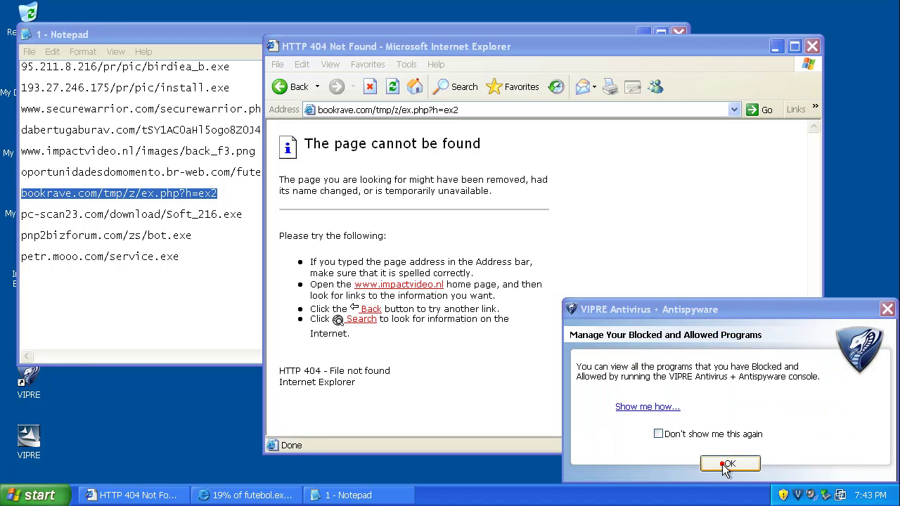
{"action": "left_click", "coordinate": [729, 463]}
Copy the eighth listed address, pc-scan23.com/download/Soft_216.exe, and try to open it in Internet Explorer.
{"action": "left_click", "coordinate": [213, 213]}
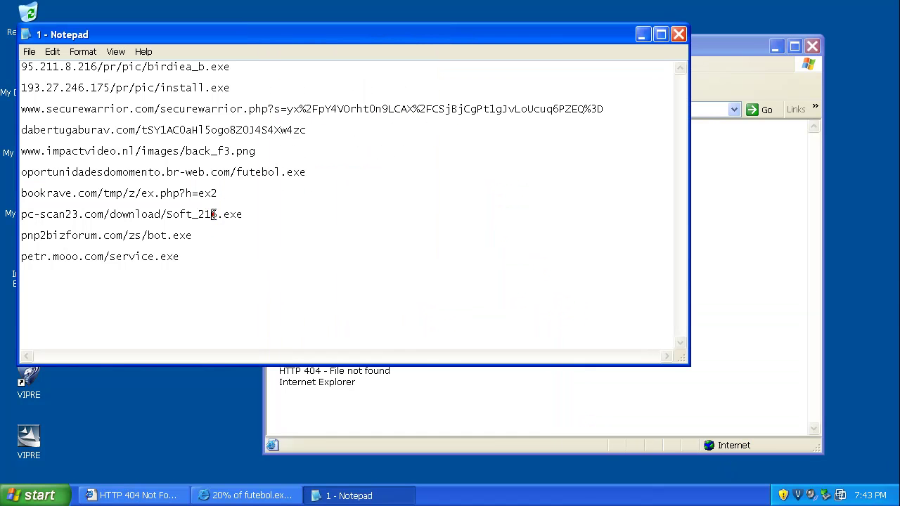
{"action": "double_click", "coordinate": [213, 214]}
{"action": "right_click", "coordinate": [213, 214]}
{"action": "left_click", "coordinate": [241, 256]}
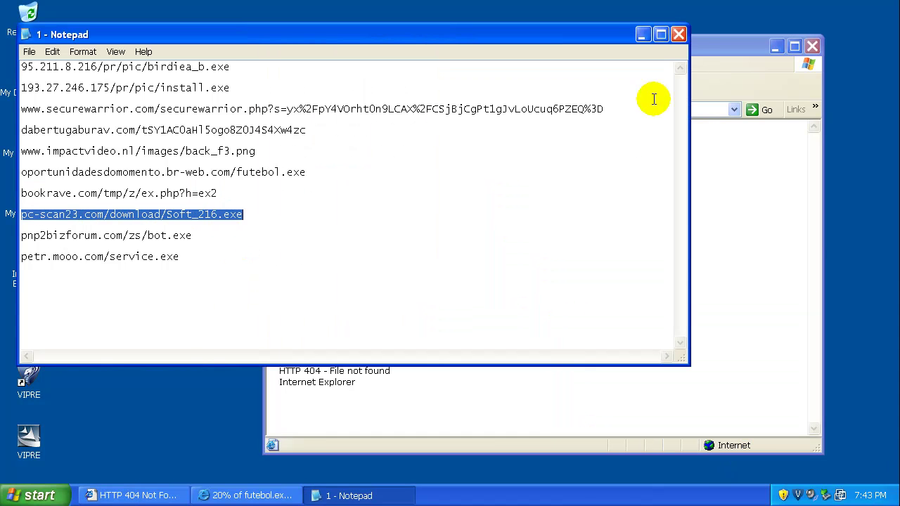
{"action": "left_click", "coordinate": [707, 50]}
{"action": "right_click", "coordinate": [555, 109]}
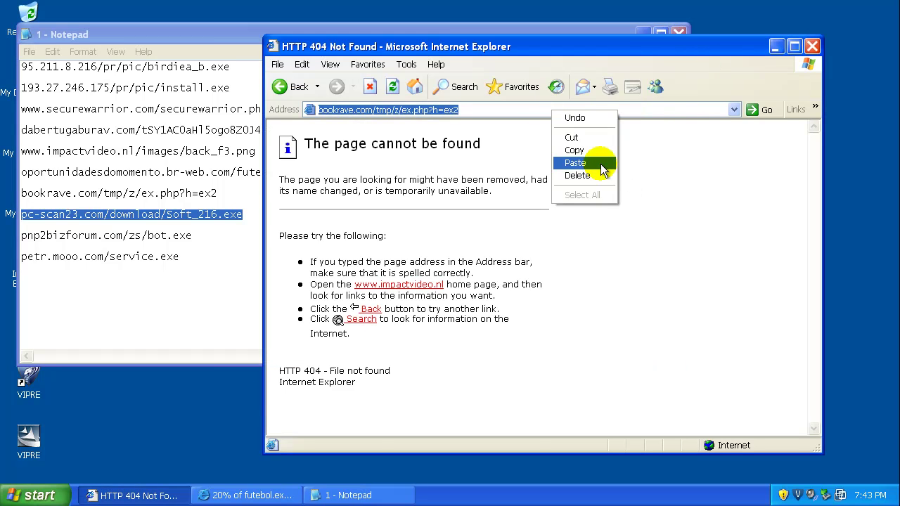
{"action": "left_click", "coordinate": [600, 163]}
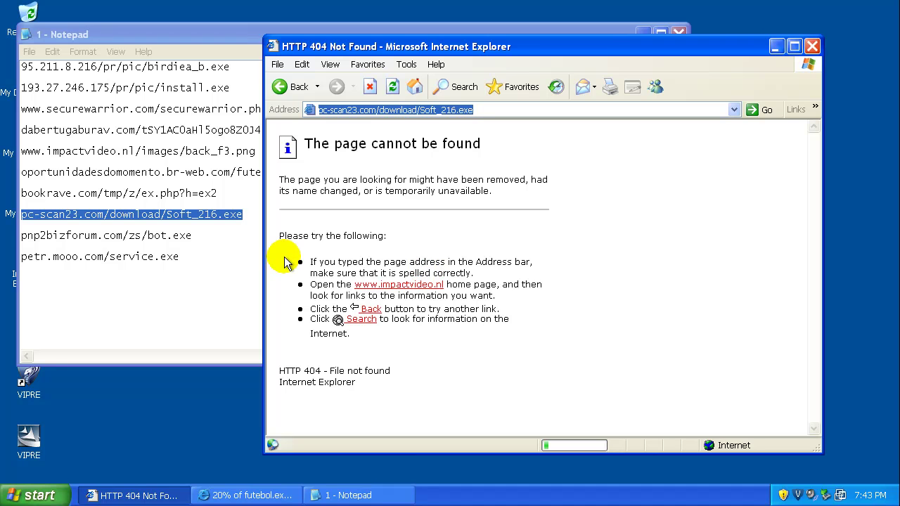
Check the progress of the futebol.exe download and return to the pc-scan23.com address in Internet Explorer.
{"action": "left_click", "coordinate": [247, 495]}
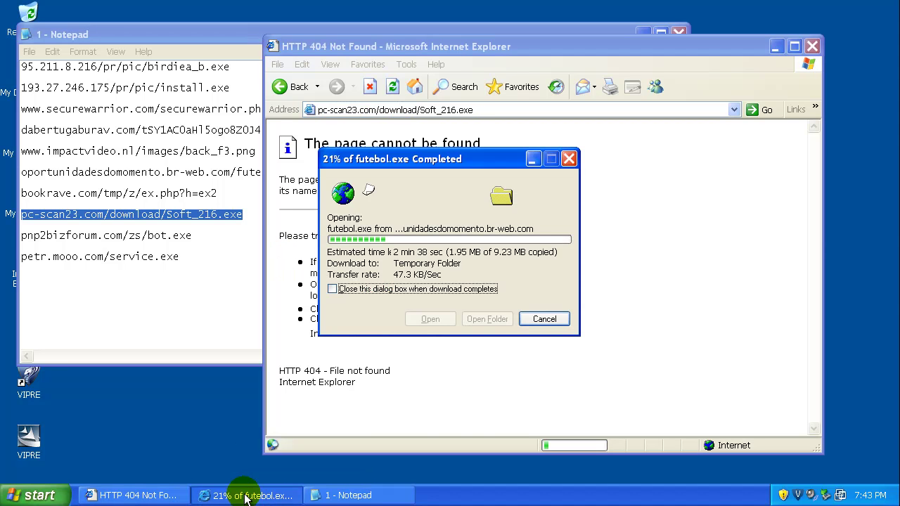
{"action": "left_click", "coordinate": [248, 495]}
{"action": "left_click", "coordinate": [469, 111]}
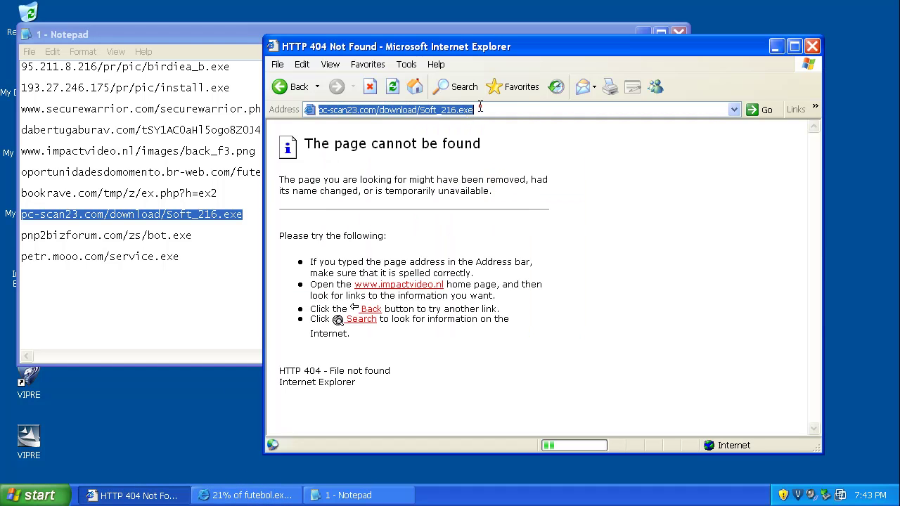
{"action": "left_click", "coordinate": [480, 107]}
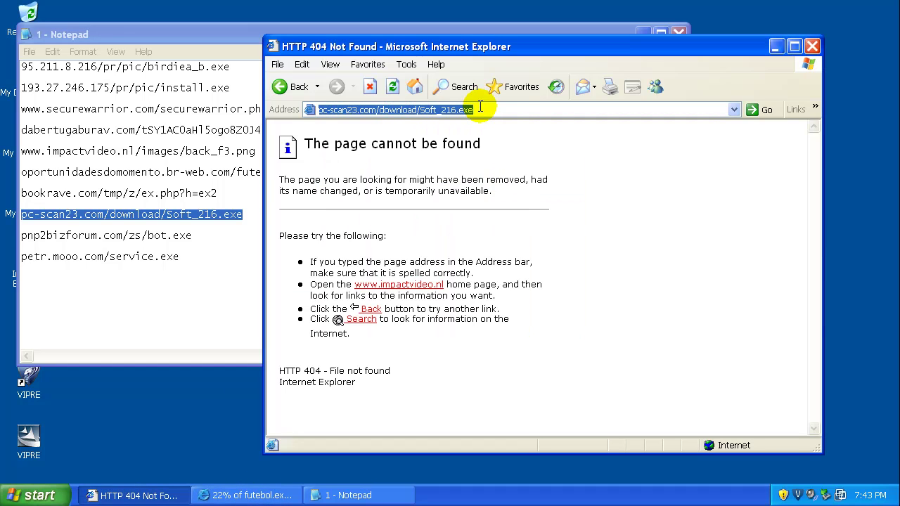
Copy the ninth listed address, pnp2bizforum.com/zs/bot.exe, and run its download through Internet Explorer, dismissing the VIPRE notice.
{"action": "double_click", "coordinate": [176, 237]}
{"action": "right_click", "coordinate": [174, 236]}
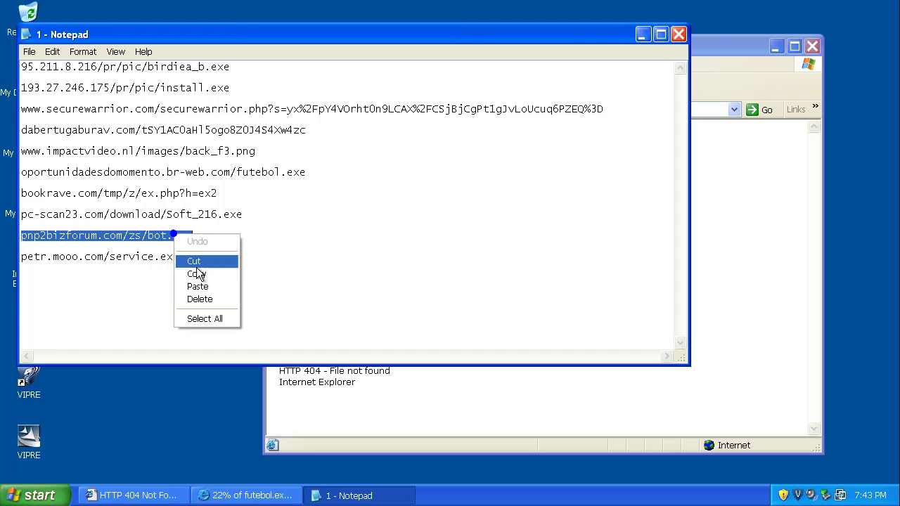
{"action": "left_click", "coordinate": [198, 274]}
{"action": "left_click", "coordinate": [707, 44]}
{"action": "left_click", "coordinate": [561, 111]}
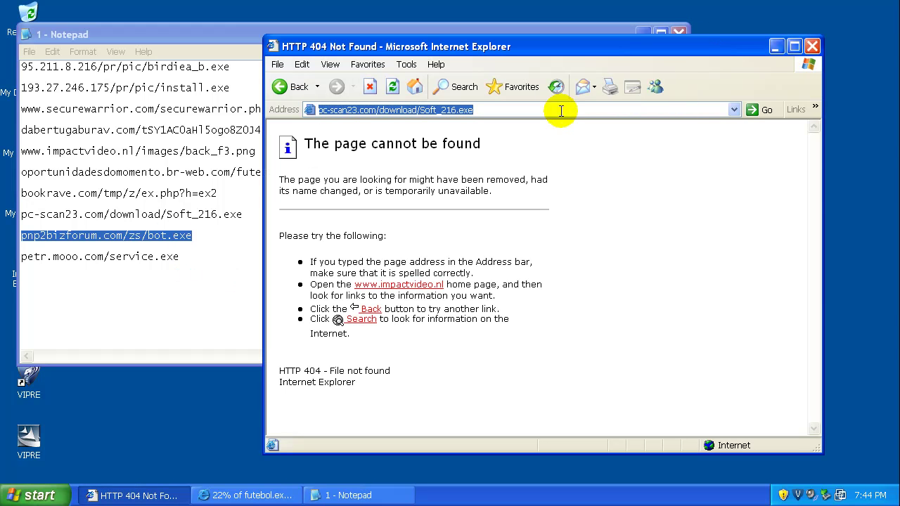
{"action": "right_click", "coordinate": [561, 110]}
{"action": "left_click", "coordinate": [584, 162]}
{"action": "key", "text": "Return"}
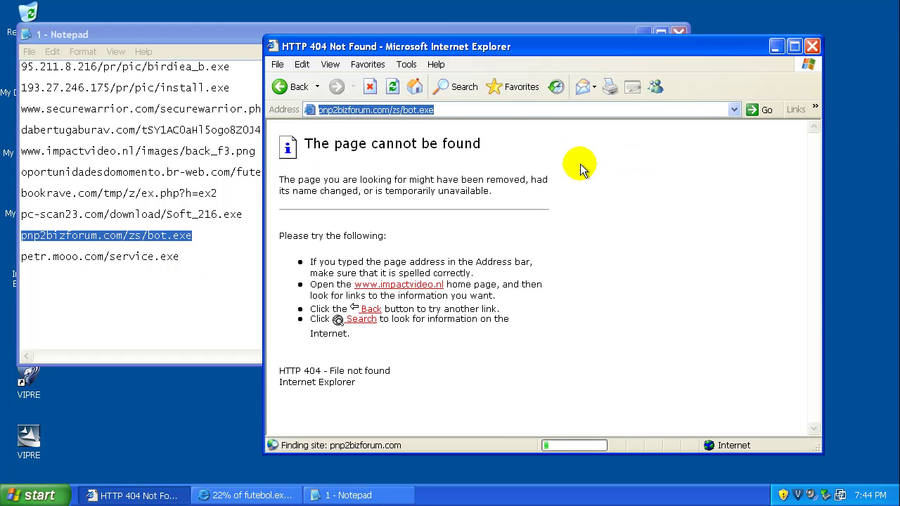
{"action": "left_click", "coordinate": [438, 258]}
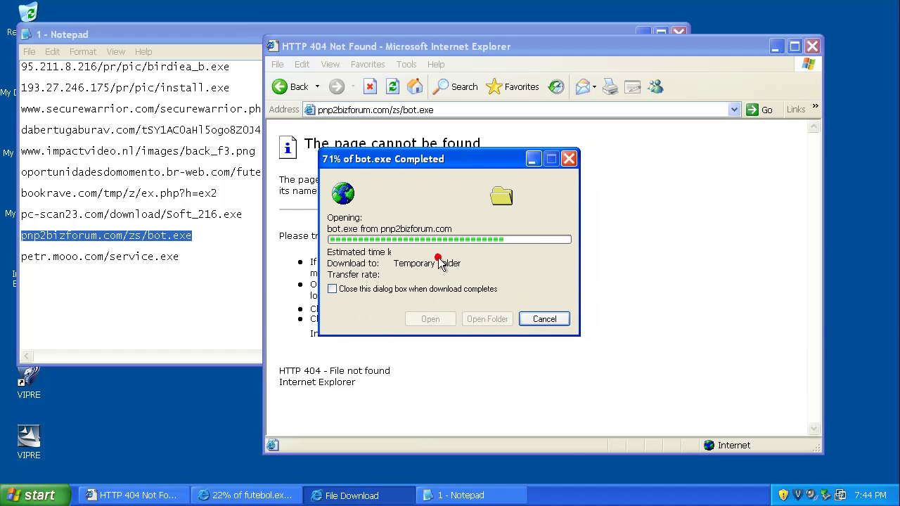
{"action": "left_click", "coordinate": [739, 462]}
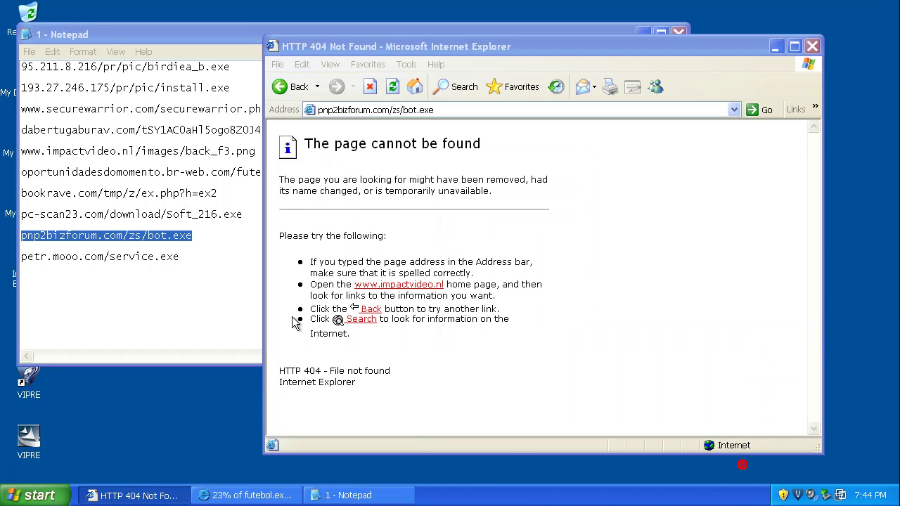
Copy the last listed address, petr.mooo.com/service.exe, and run its download through Internet Explorer.
{"action": "double_click", "coordinate": [151, 257]}
{"action": "right_click", "coordinate": [156, 256]}
{"action": "left_click", "coordinate": [184, 298]}
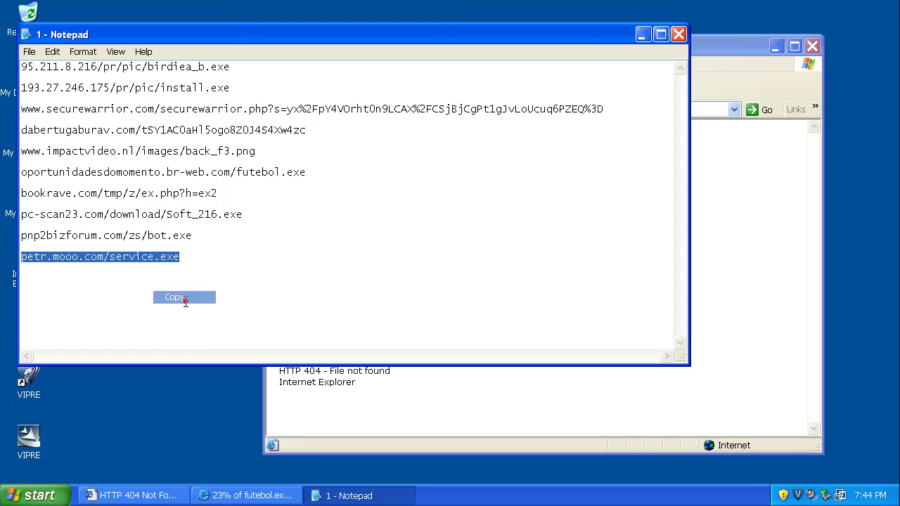
{"action": "left_click", "coordinate": [706, 46]}
{"action": "right_click", "coordinate": [528, 111]}
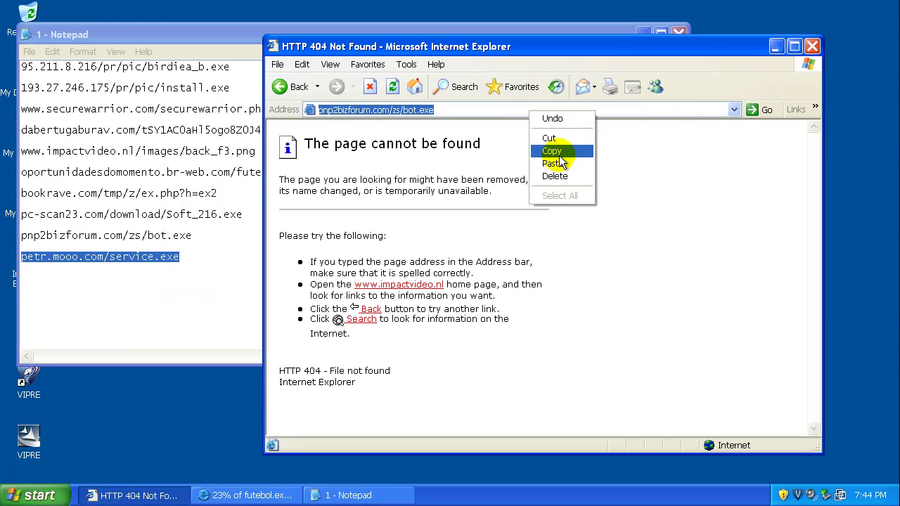
{"action": "left_click", "coordinate": [555, 163]}
{"action": "key", "text": "Return"}
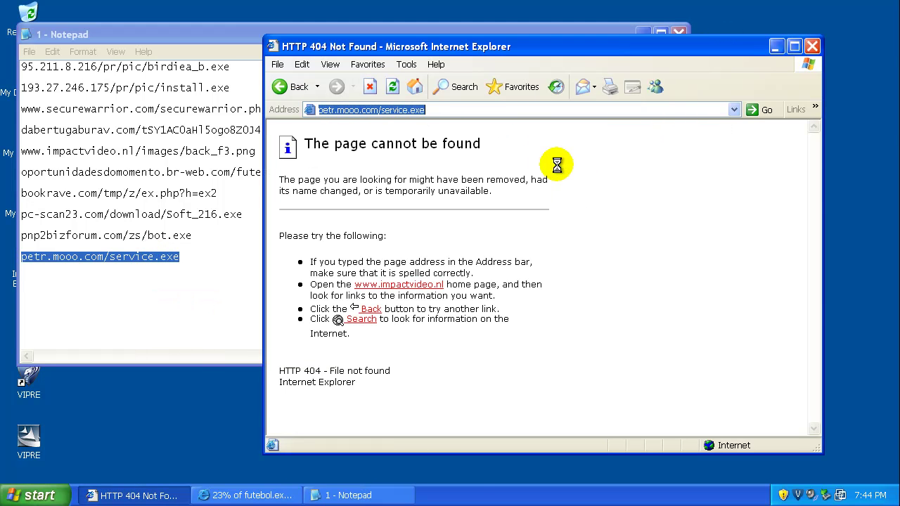
{"action": "left_click", "coordinate": [383, 257]}
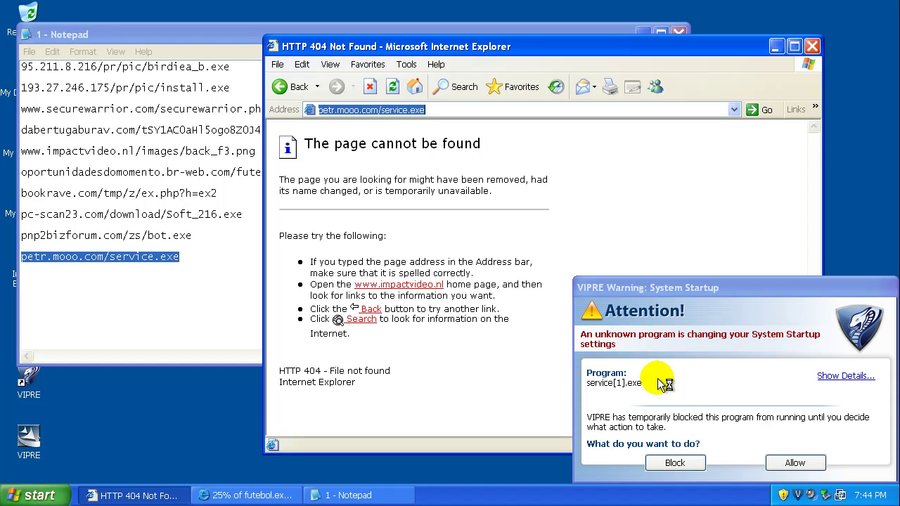
Block service[1].exe from changing the System Startup settings and dismiss the follow-up VIPRE notice.
{"action": "left_click", "coordinate": [662, 287]}
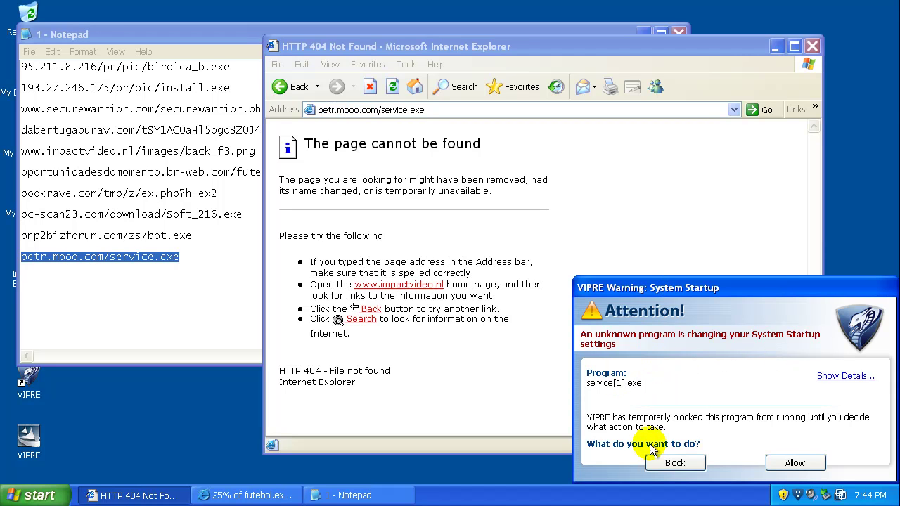
{"action": "left_click", "coordinate": [671, 463]}
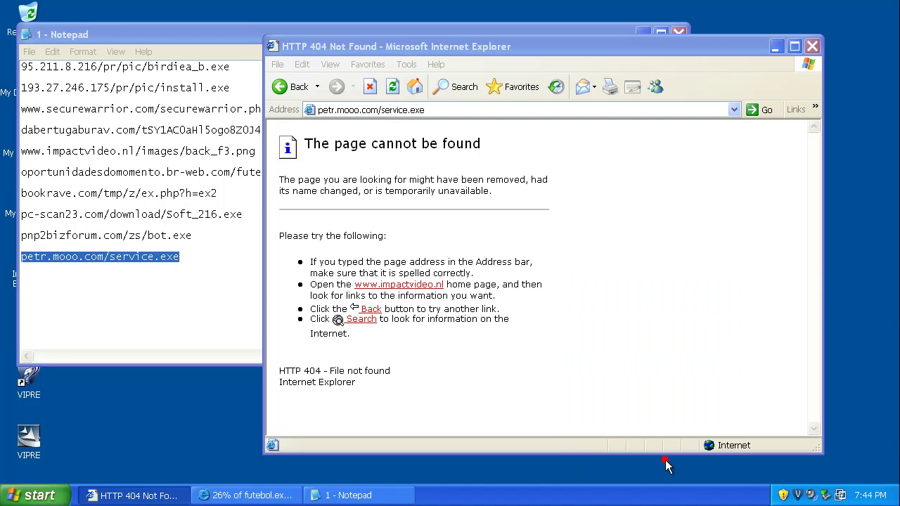
{"action": "left_click", "coordinate": [728, 462]}
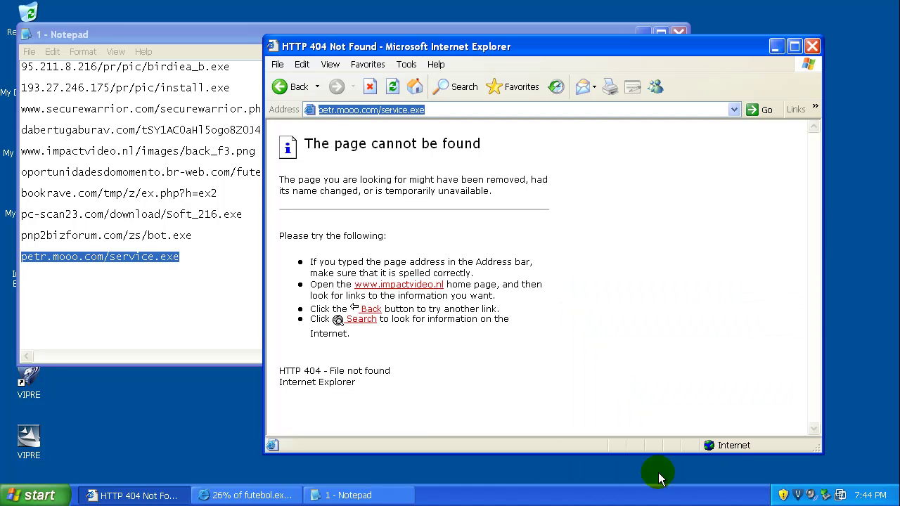
Close the Notepad link list and the Internet Explorer window, keeping only the futebol.exe download window open.
{"action": "left_click", "coordinate": [242, 496]}
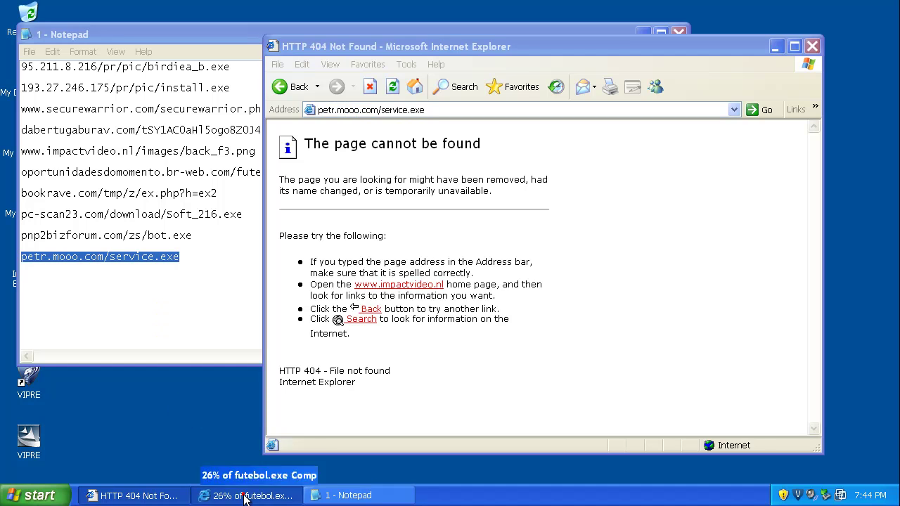
{"action": "left_click", "coordinate": [243, 495]}
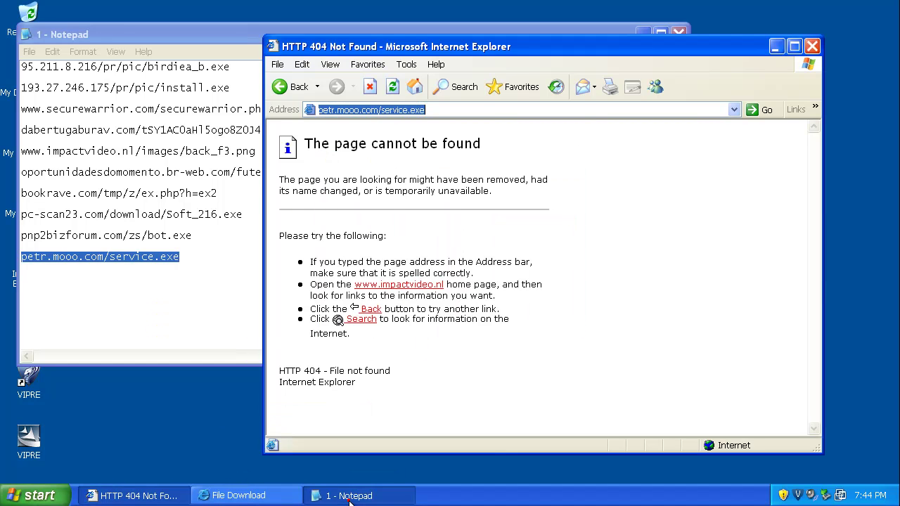
{"action": "left_click", "coordinate": [341, 496]}
{"action": "left_click", "coordinate": [679, 35]}
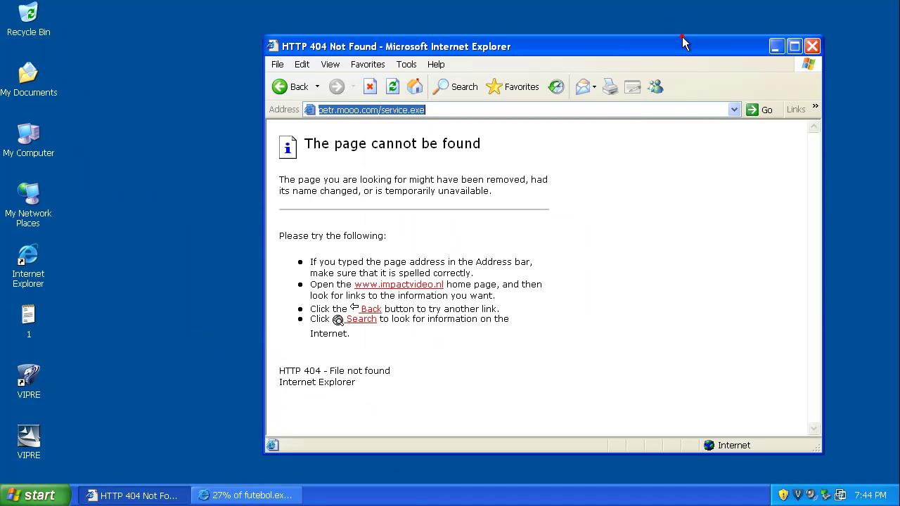
{"action": "left_click", "coordinate": [812, 46]}
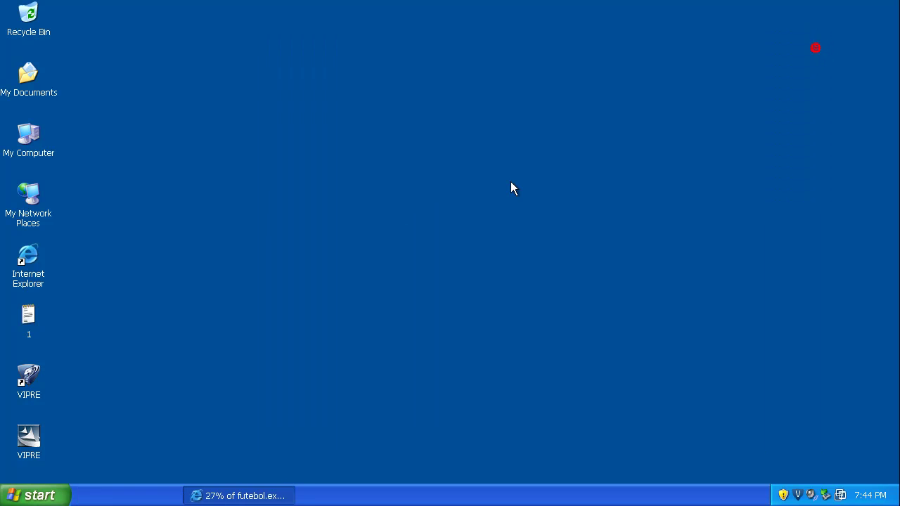
{"action": "left_click", "coordinate": [172, 495]}
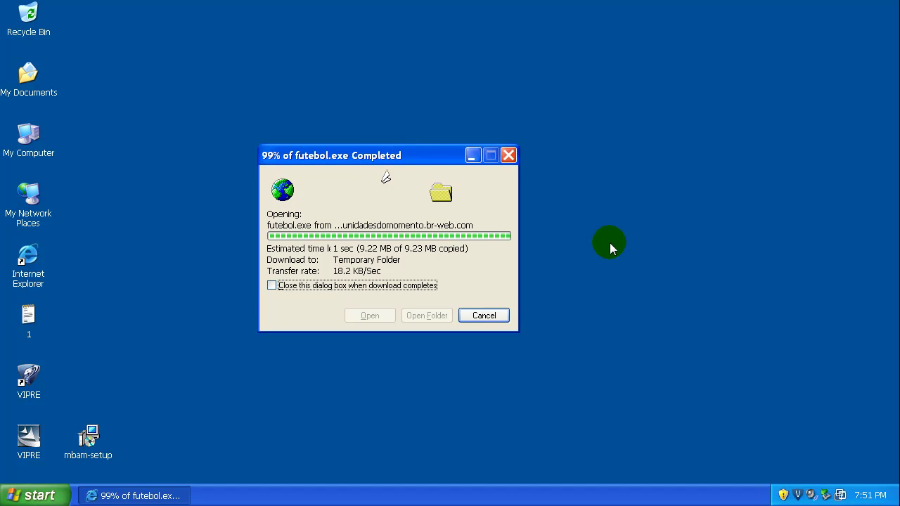
{"action": "left_click_drag", "start_coordinate": [408, 159], "coordinate": [428, 155]}
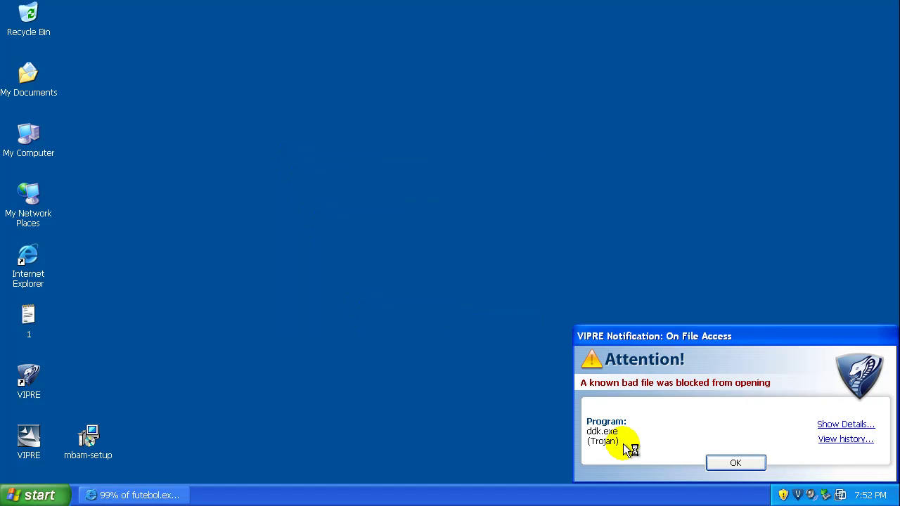
Dismiss the VIPRE notice about ddk.exe and block futebol[1].exe from changing the System Startup settings.
{"action": "left_click", "coordinate": [735, 461]}
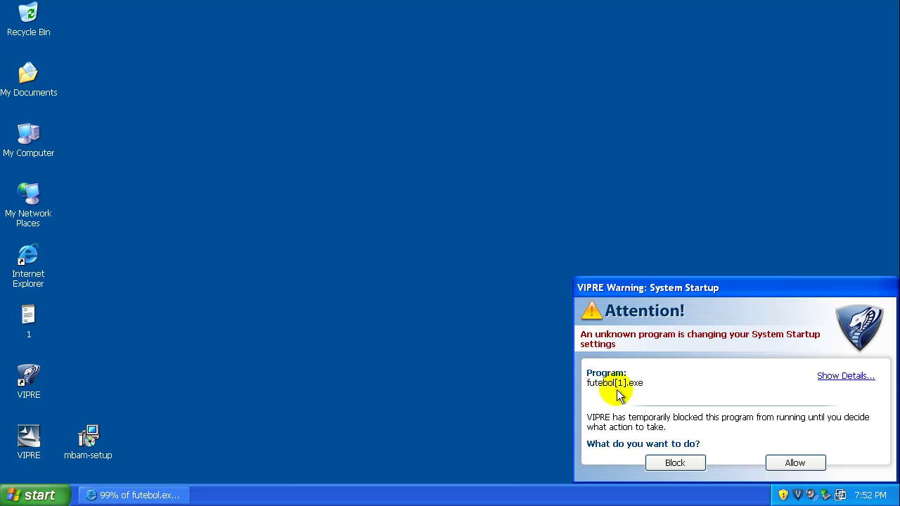
{"action": "left_click", "coordinate": [675, 463]}
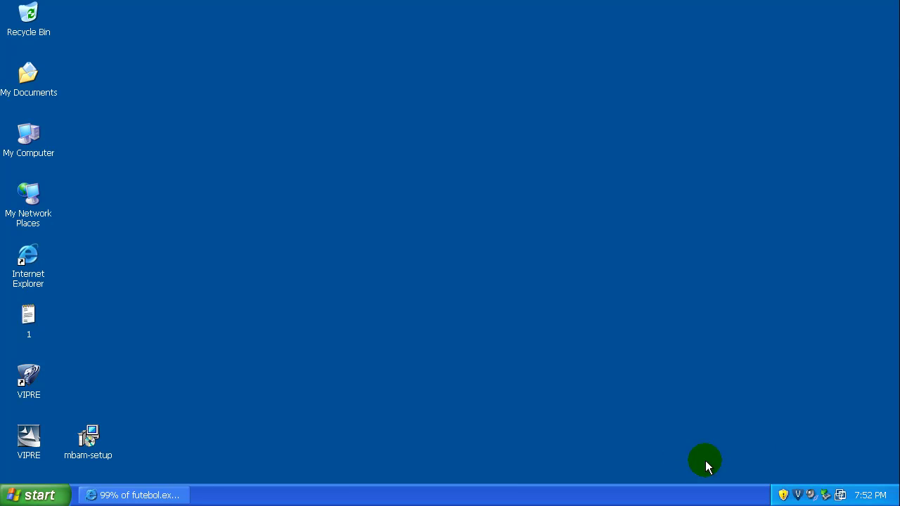
{"action": "left_click", "coordinate": [700, 292]}
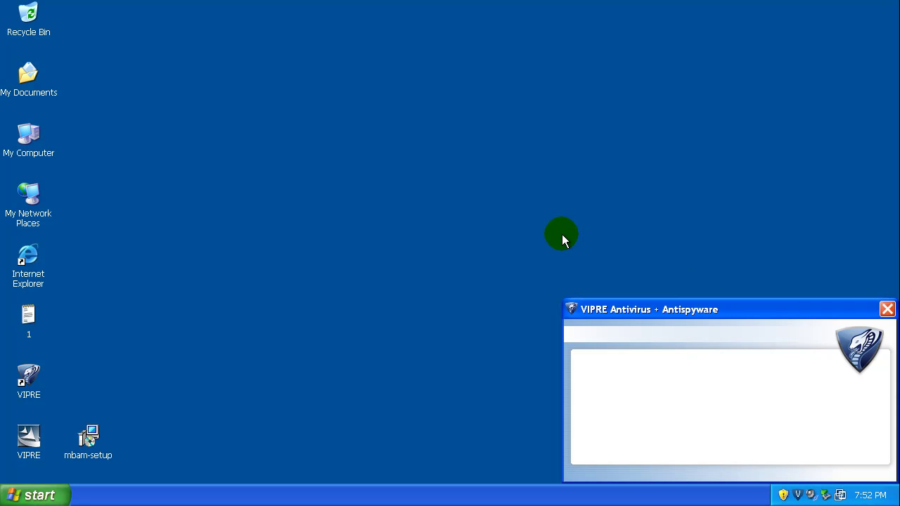
{"action": "left_click", "coordinate": [741, 458]}
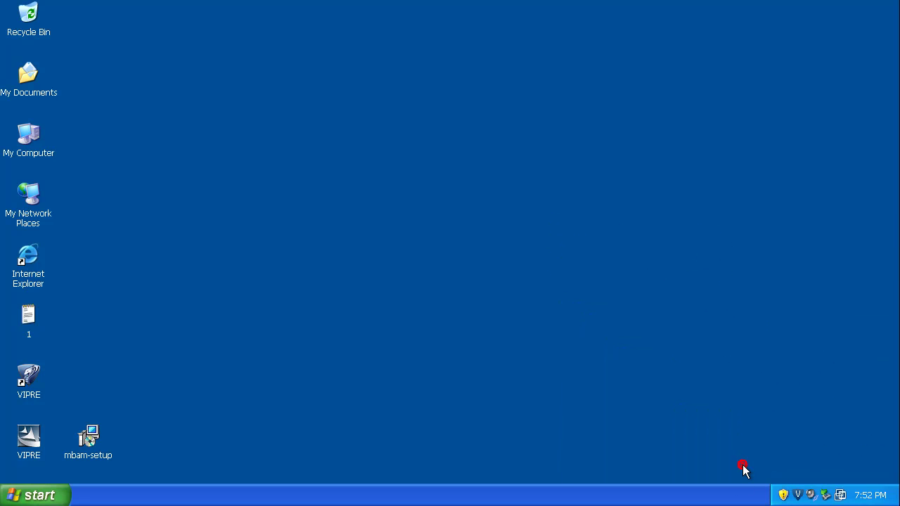
Open VIPRE and start a Deep System Scan of the computer, closing the scan notification.
{"action": "right_click", "coordinate": [798, 496]}
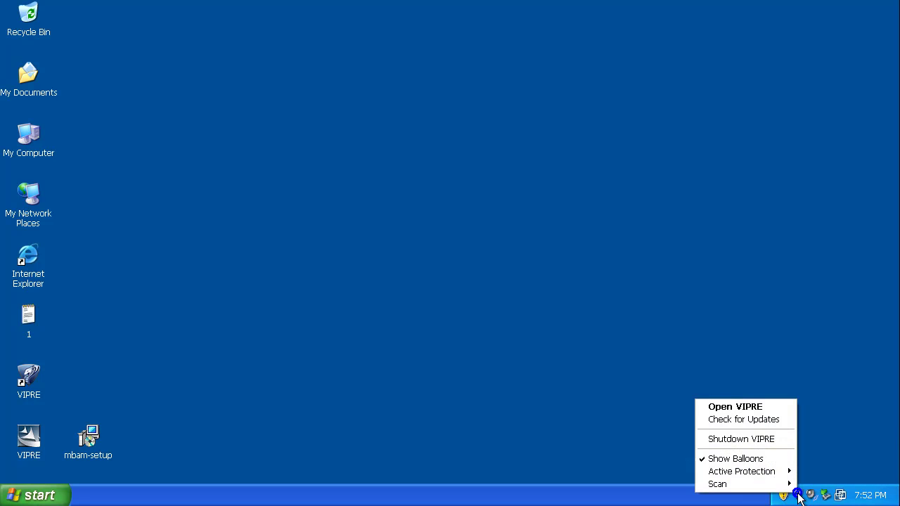
{"action": "left_click", "coordinate": [774, 411]}
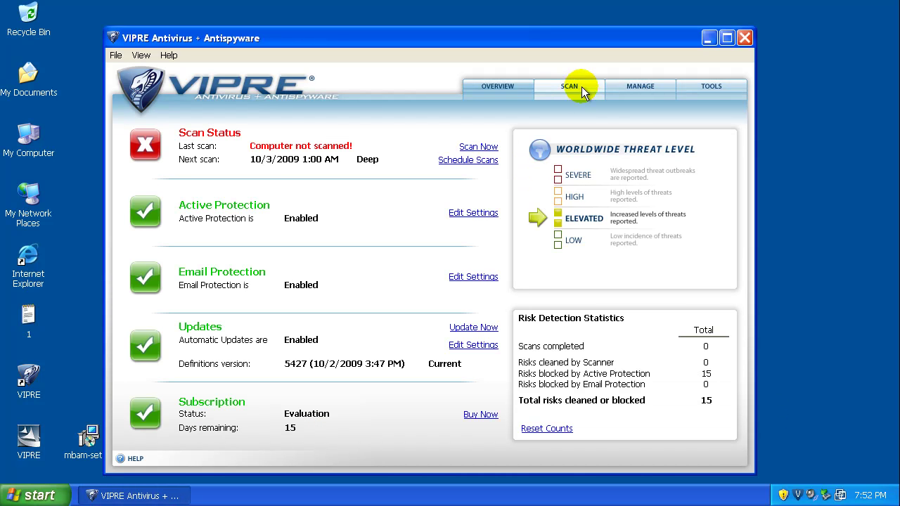
{"action": "left_click", "coordinate": [581, 86]}
{"action": "left_click", "coordinate": [176, 182]}
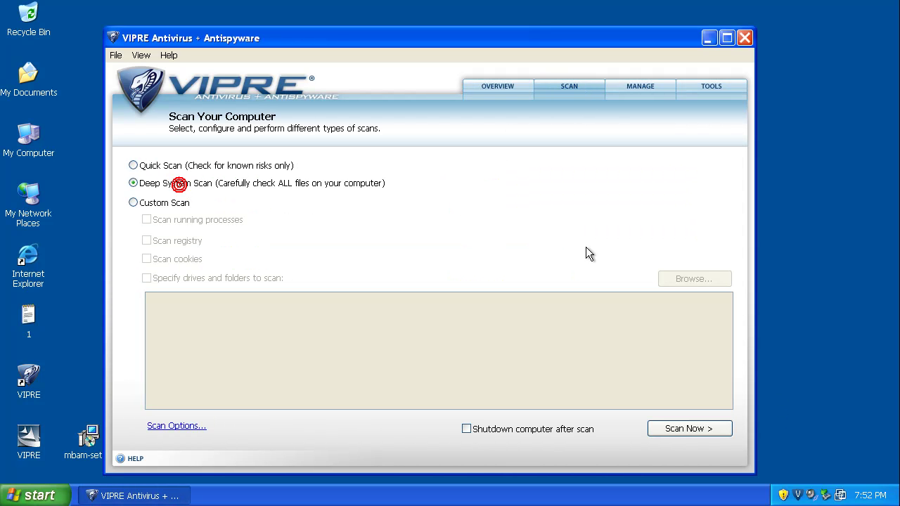
{"action": "left_click", "coordinate": [682, 429]}
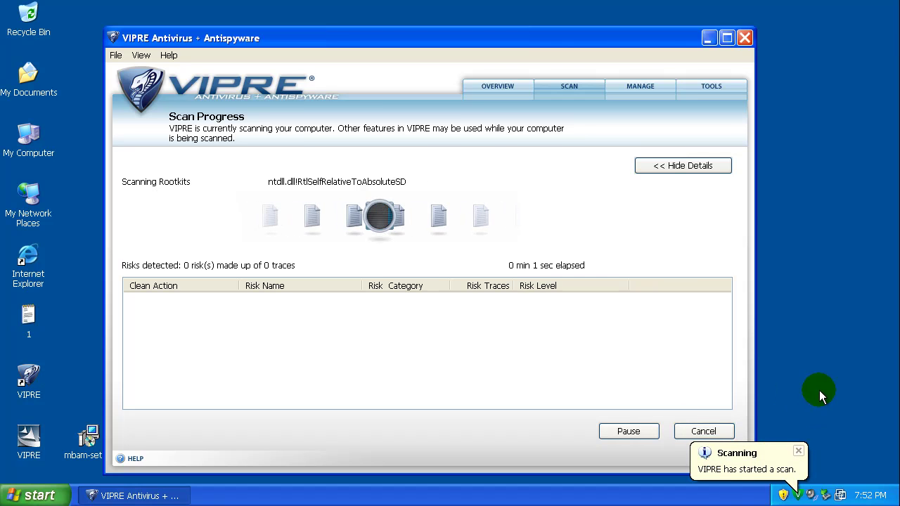
{"action": "left_click", "coordinate": [798, 451]}
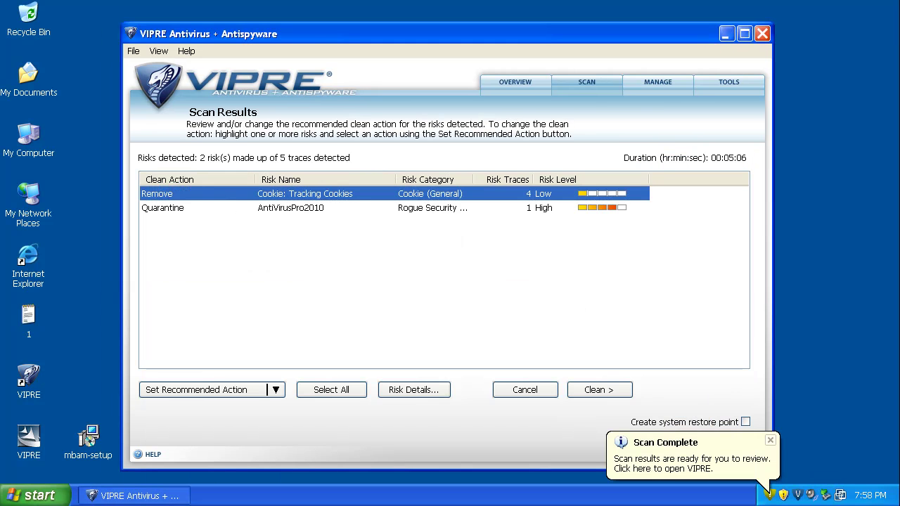
Clean the Tracking Cookies and AntiVirusPro2010 risks with their recommended actions, and close VIPRE when finished.
{"action": "left_click", "coordinate": [768, 439]}
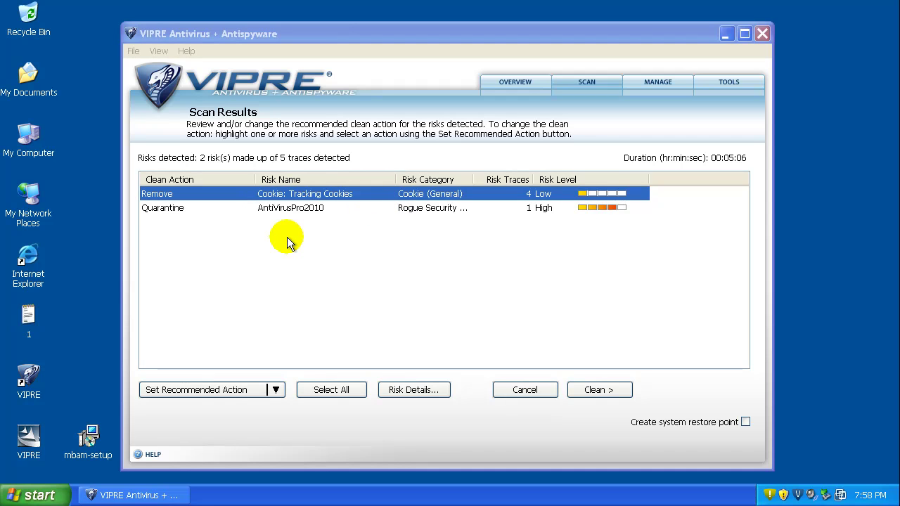
{"action": "left_click", "coordinate": [471, 180]}
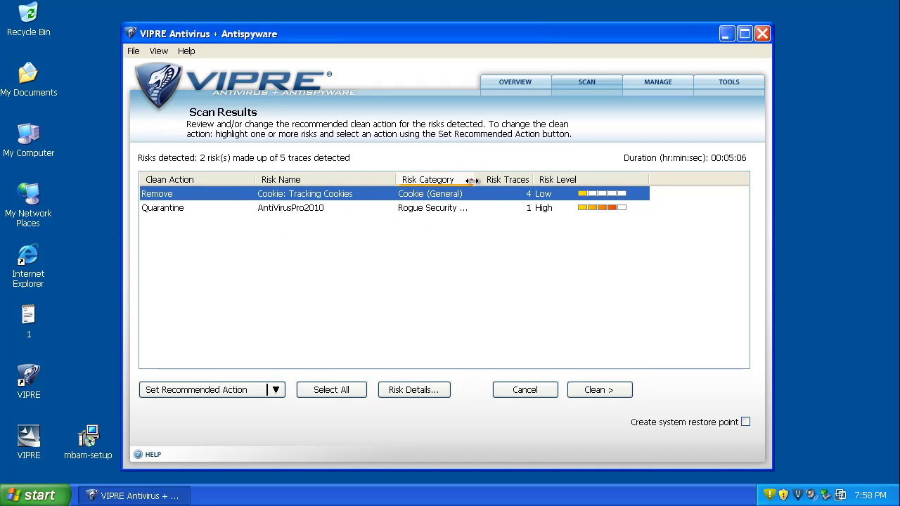
{"action": "left_click", "coordinate": [470, 181]}
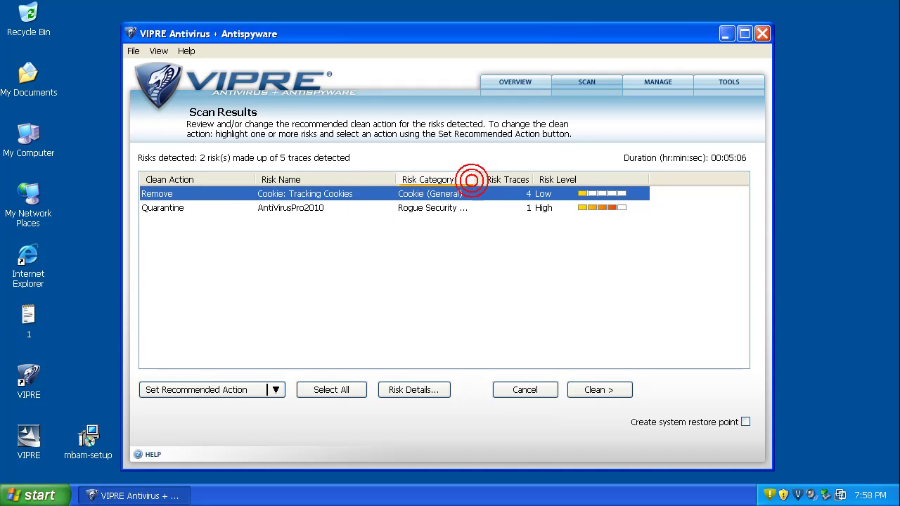
{"action": "left_click", "coordinate": [612, 392]}
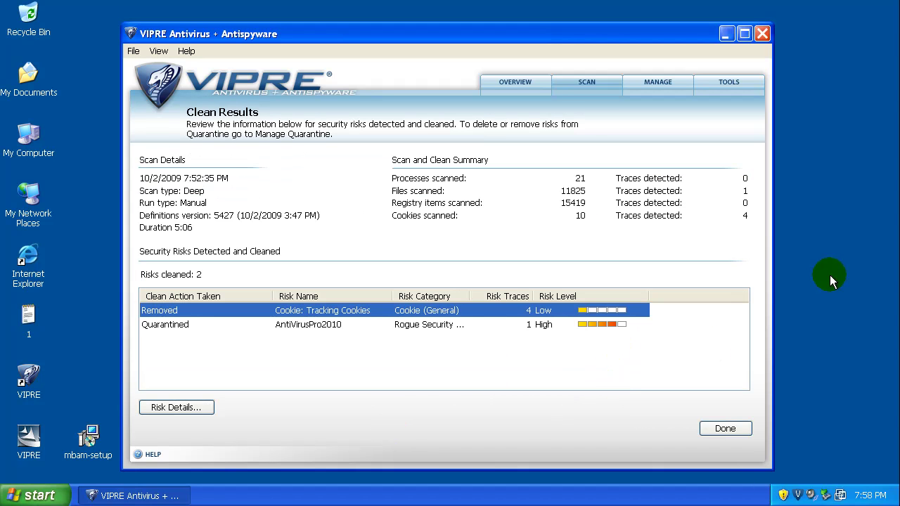
{"action": "left_click", "coordinate": [735, 426]}
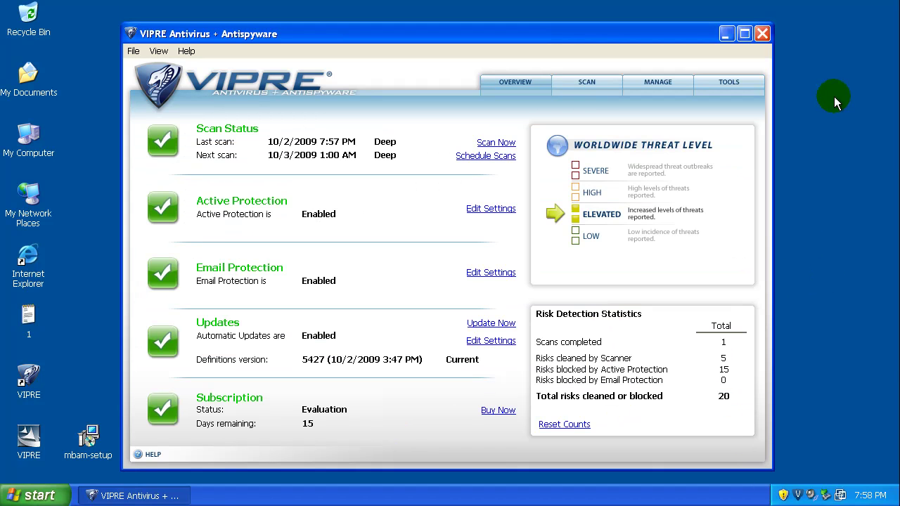
{"action": "left_click", "coordinate": [763, 31]}
{"action": "double_click", "coordinate": [810, 495]}
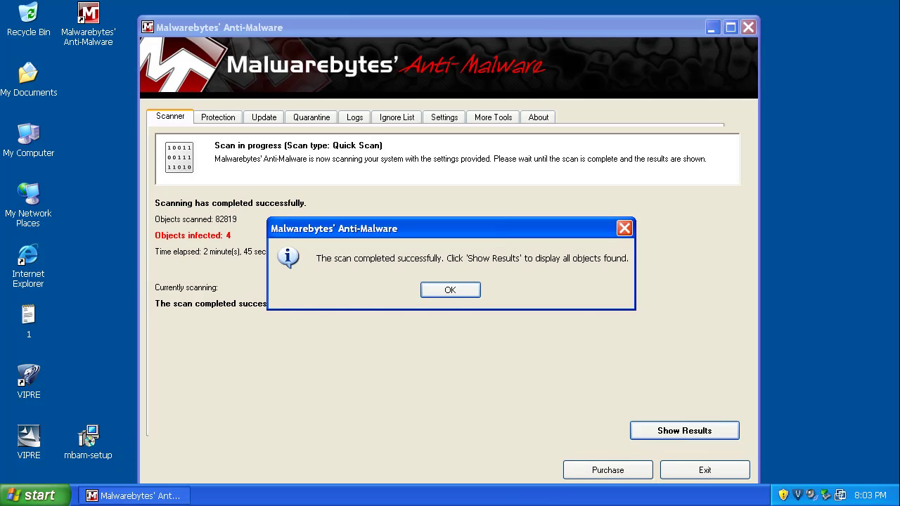
Show the Malwarebytes' Anti-Malware scan results and widen the Items column to read the full file paths.
{"action": "left_click", "coordinate": [464, 293]}
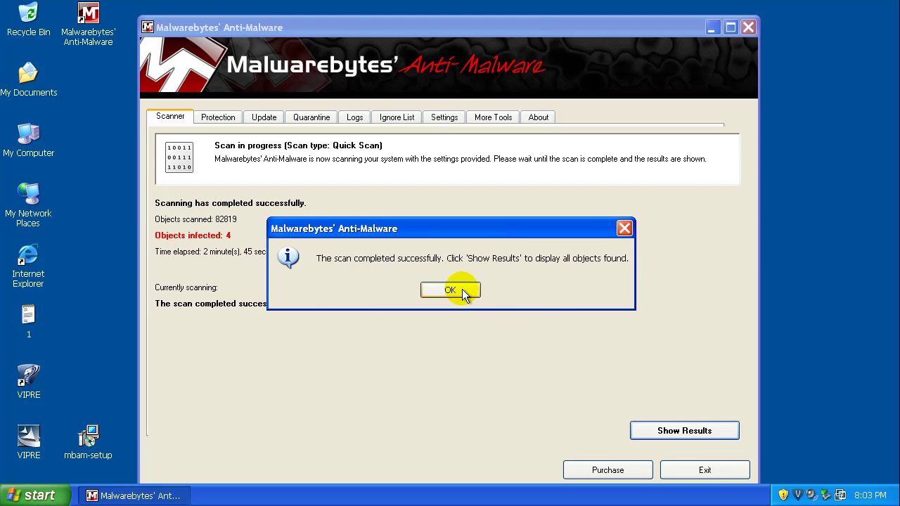
{"action": "left_click", "coordinate": [664, 431]}
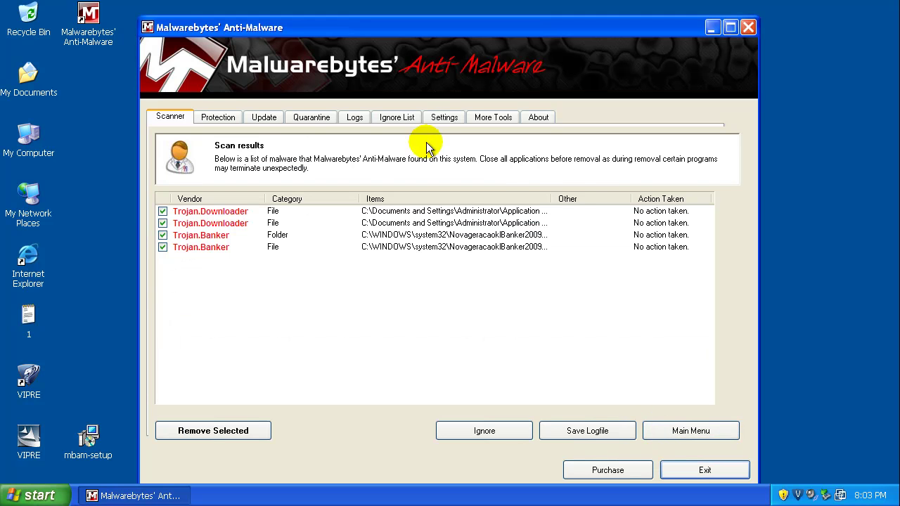
{"action": "left_click_drag", "start_coordinate": [551, 198], "coordinate": [675, 199]}
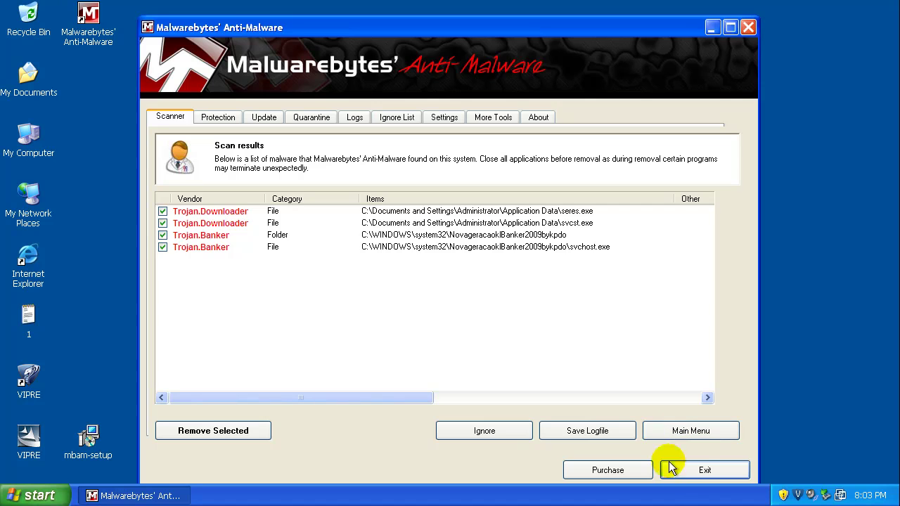
Exit Malwarebytes' Anti-Malware without removing the listed items, confirming the closure.
{"action": "left_click", "coordinate": [698, 468]}
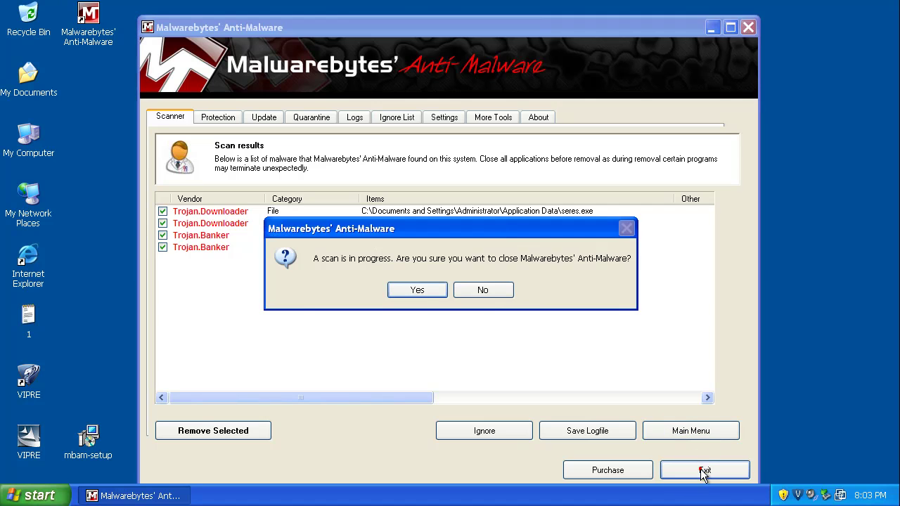
{"action": "left_click", "coordinate": [416, 290]}
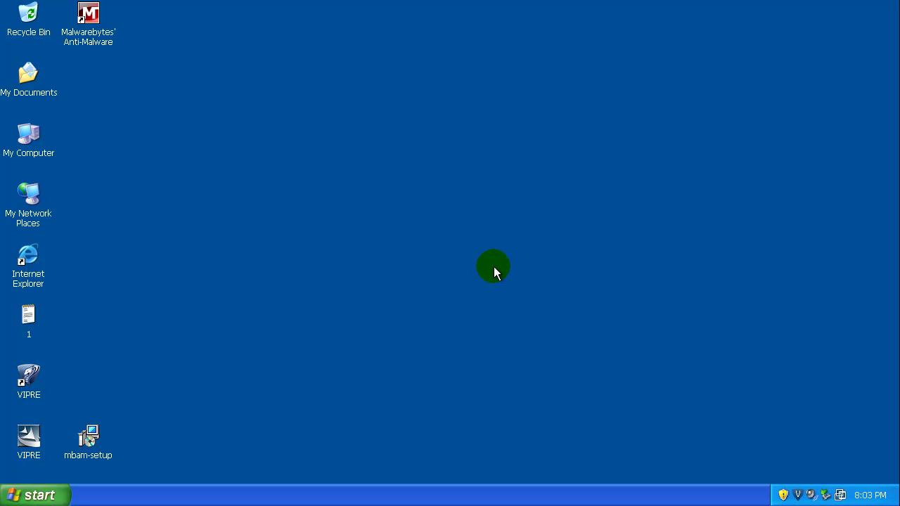
{"action": "mouse_move", "coordinate": [871, 495]}
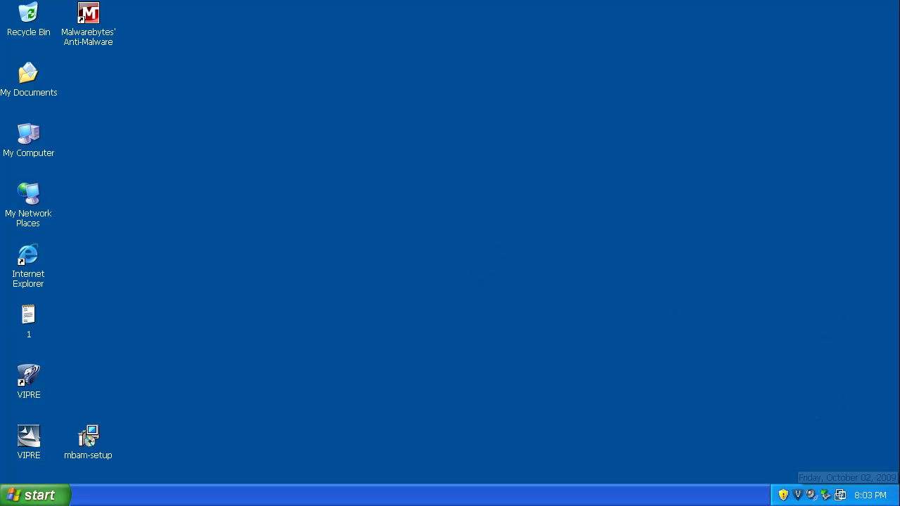